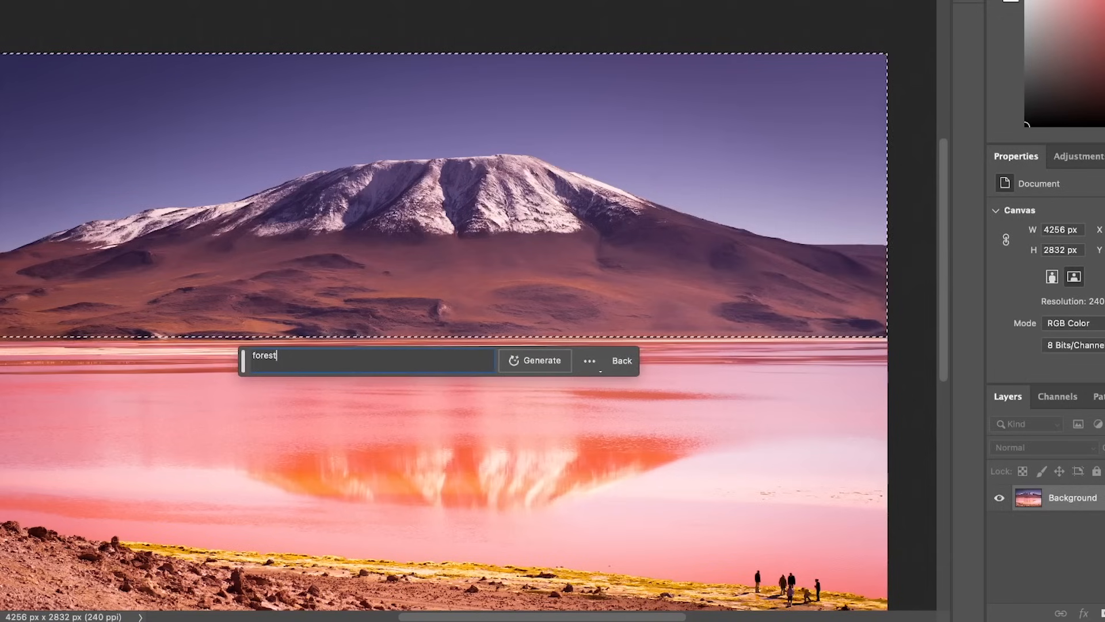
Generate the forest over the snowy mountain, then widen the panorama canvas to the right
{"action": "key", "text": "Return"}
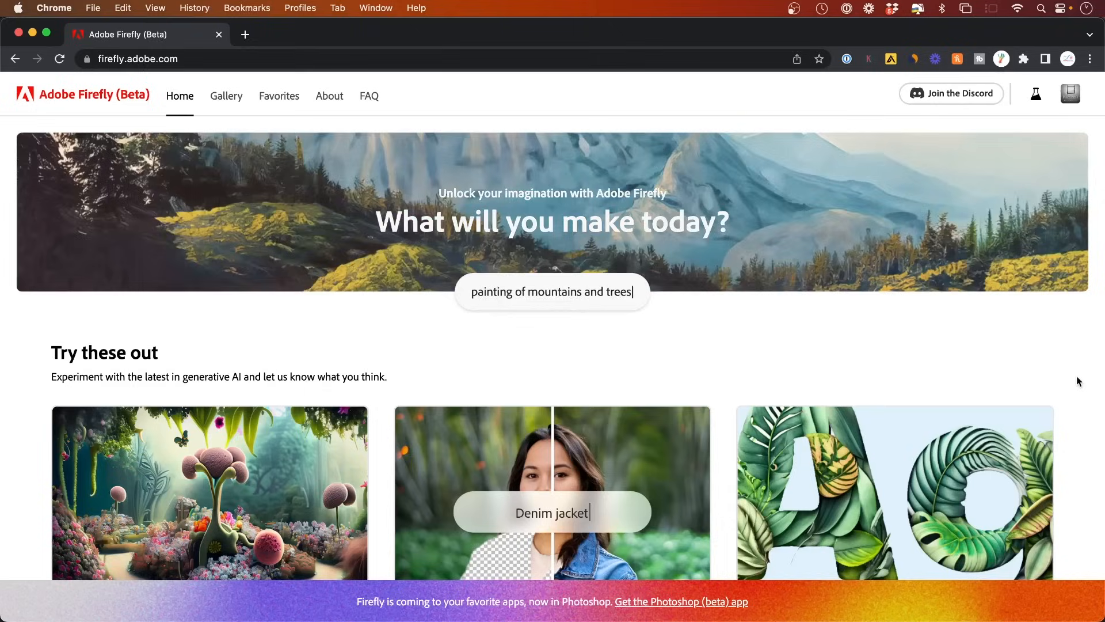
{"action": "scroll", "coordinate": [1079, 382], "scroll_direction": "down", "scroll_amount": 3}
{"action": "scroll", "coordinate": [1079, 381], "scroll_direction": "down", "scroll_amount": 2}
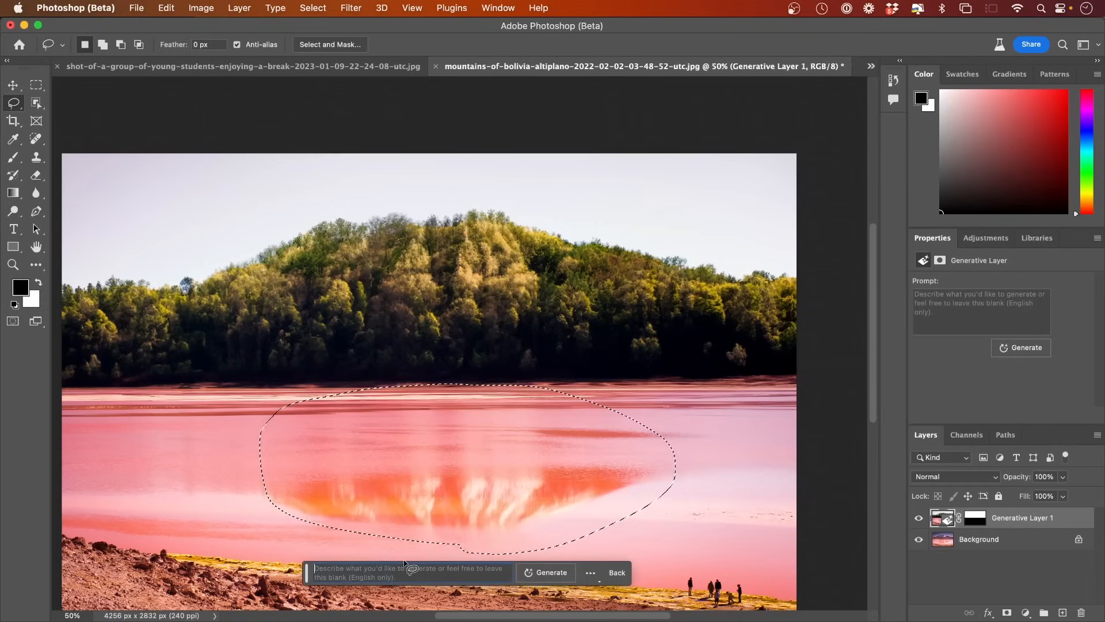
{"action": "type", "text": "il boa"}
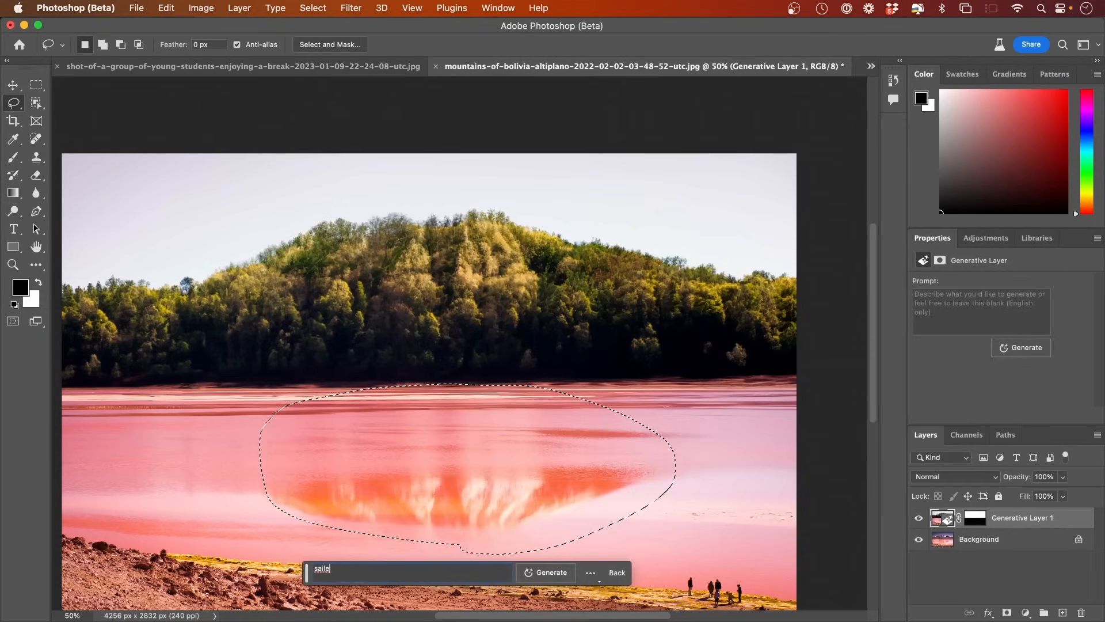
{"action": "type", "text": "t"}
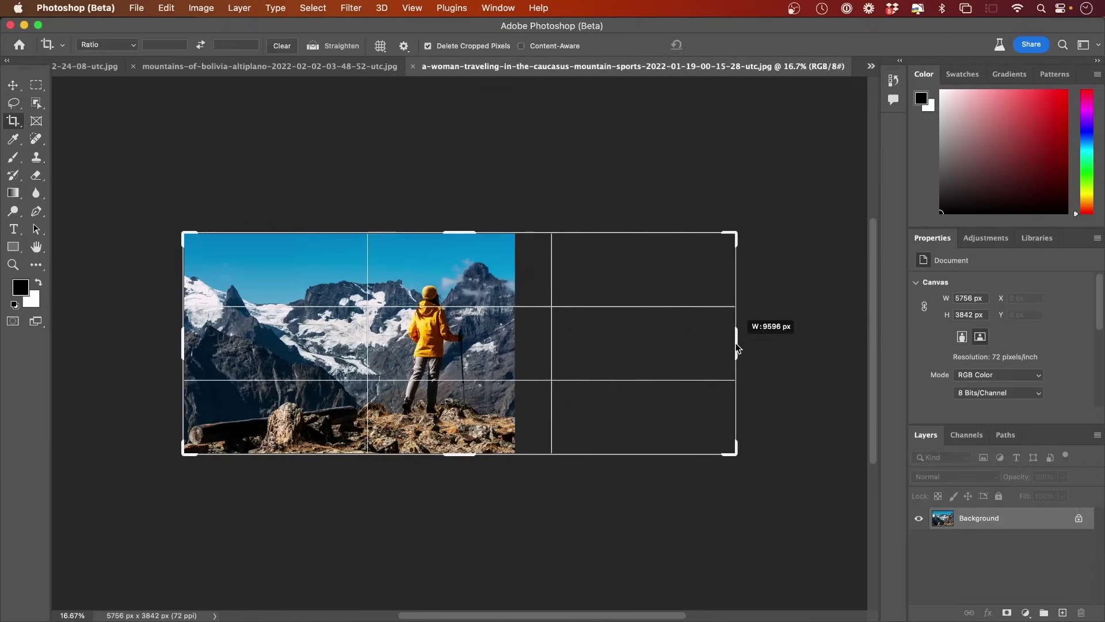
{"action": "left_click_drag", "start_coordinate": [736, 346], "coordinate": [776, 345]}
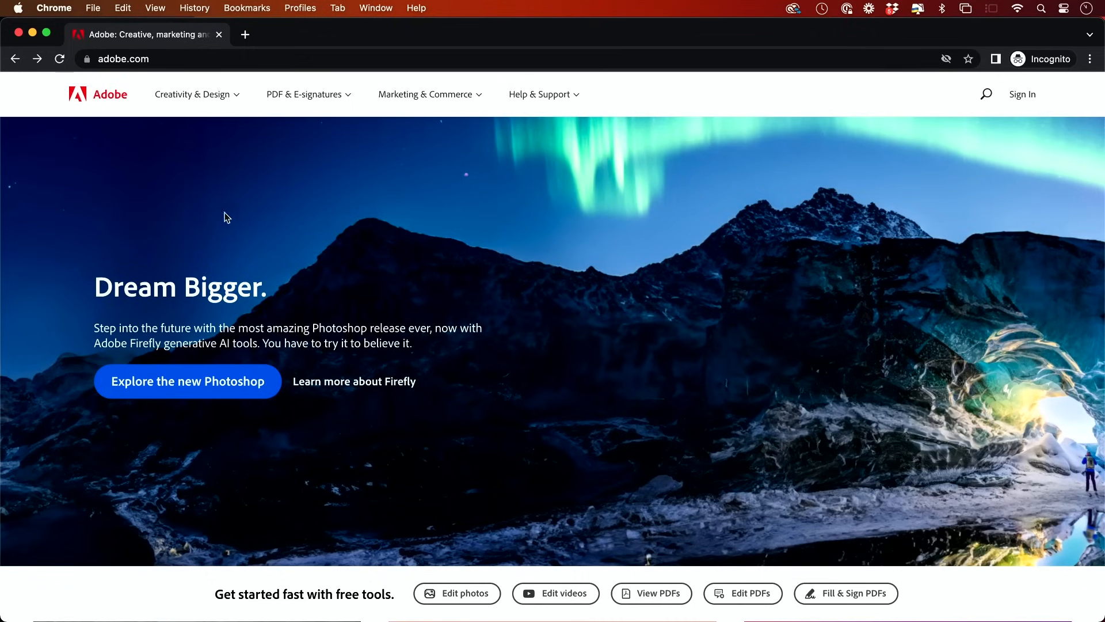
Follow the 'Explore the new Photoshop' link on adobe.com
{"action": "left_click", "coordinate": [208, 388]}
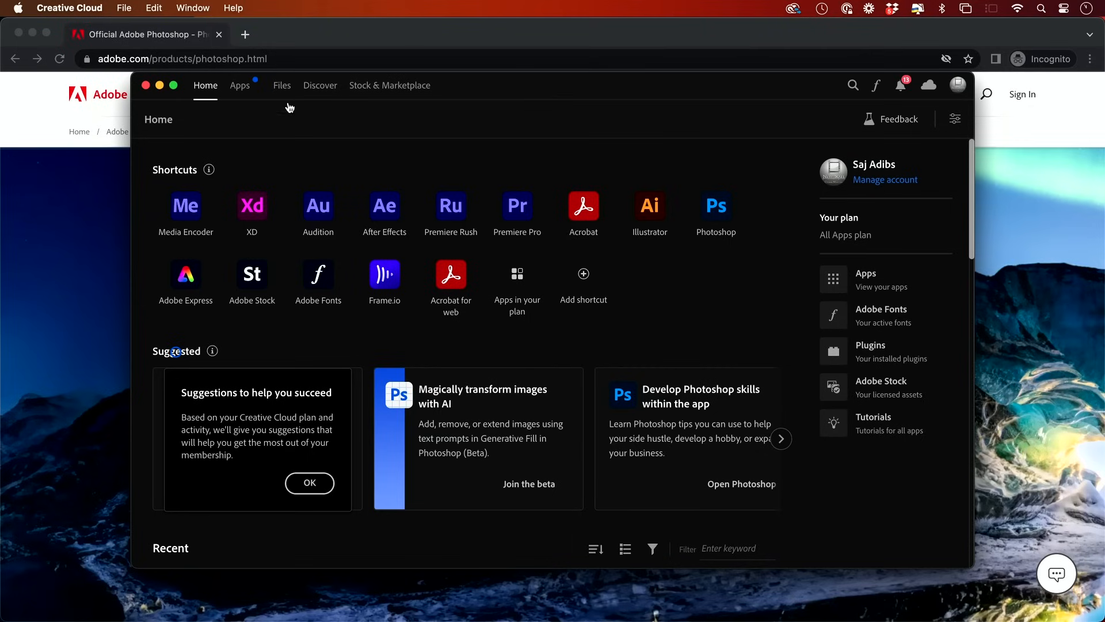
Show the Beta apps listing under the Apps section of Creative Cloud
{"action": "left_click", "coordinate": [240, 86]}
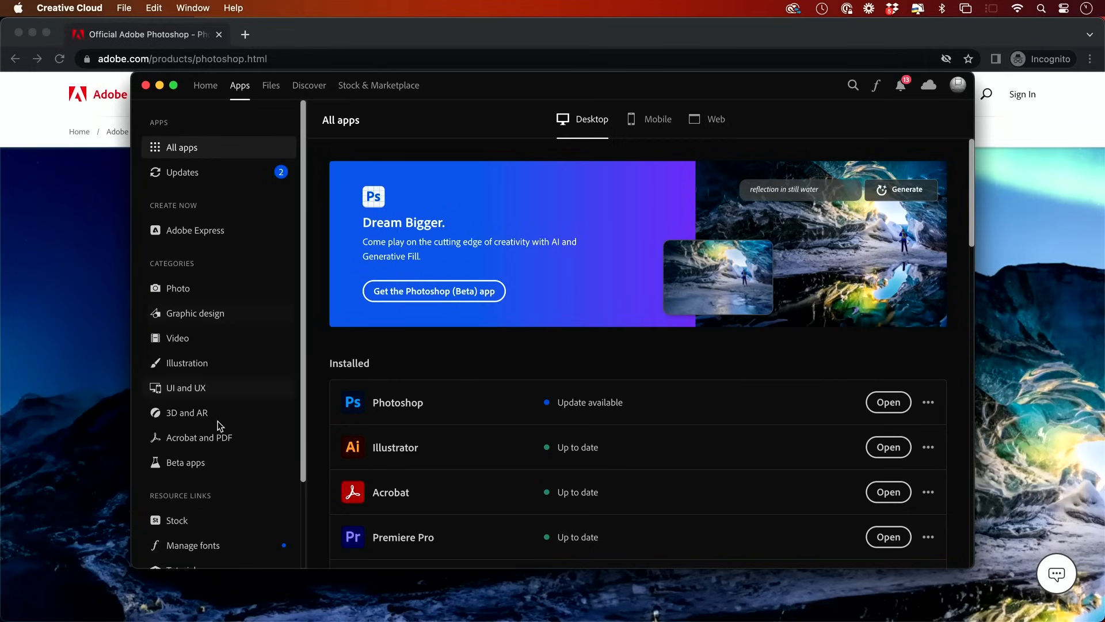
{"action": "left_click", "coordinate": [186, 462]}
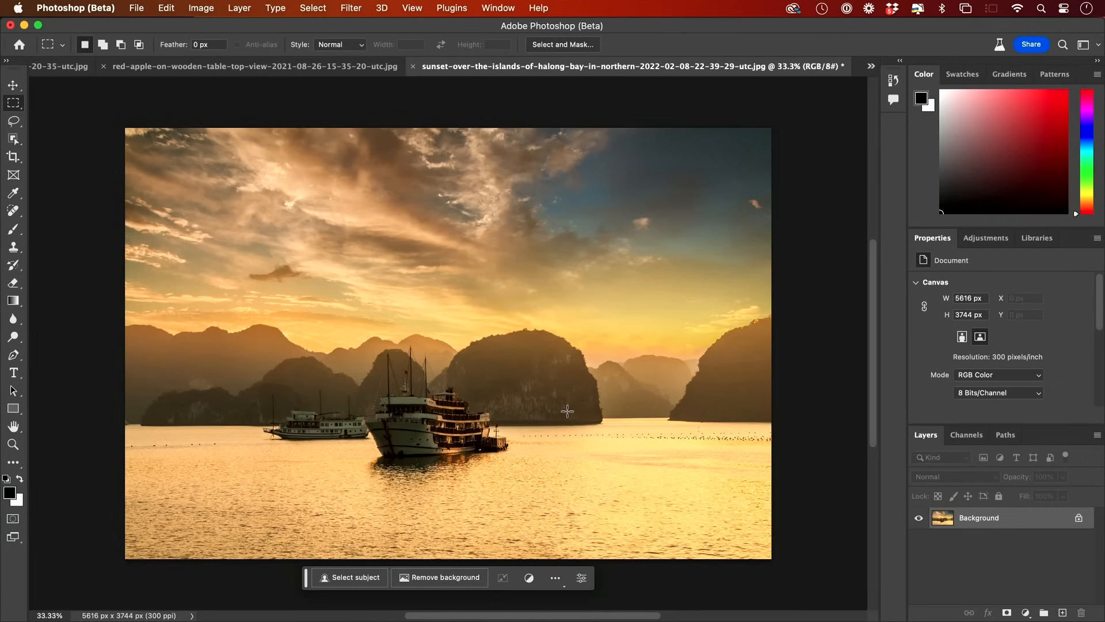
Lasso a freehand selection around both boats in the sunset bay photo
{"action": "left_click", "coordinate": [6, 62]}
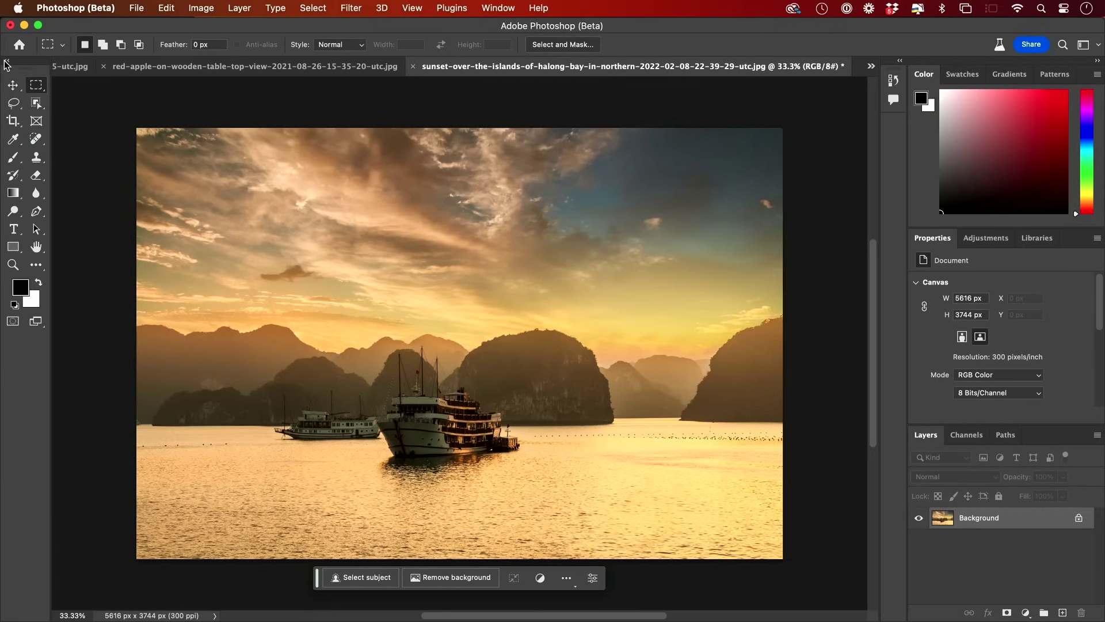
{"action": "left_click", "coordinate": [16, 103]}
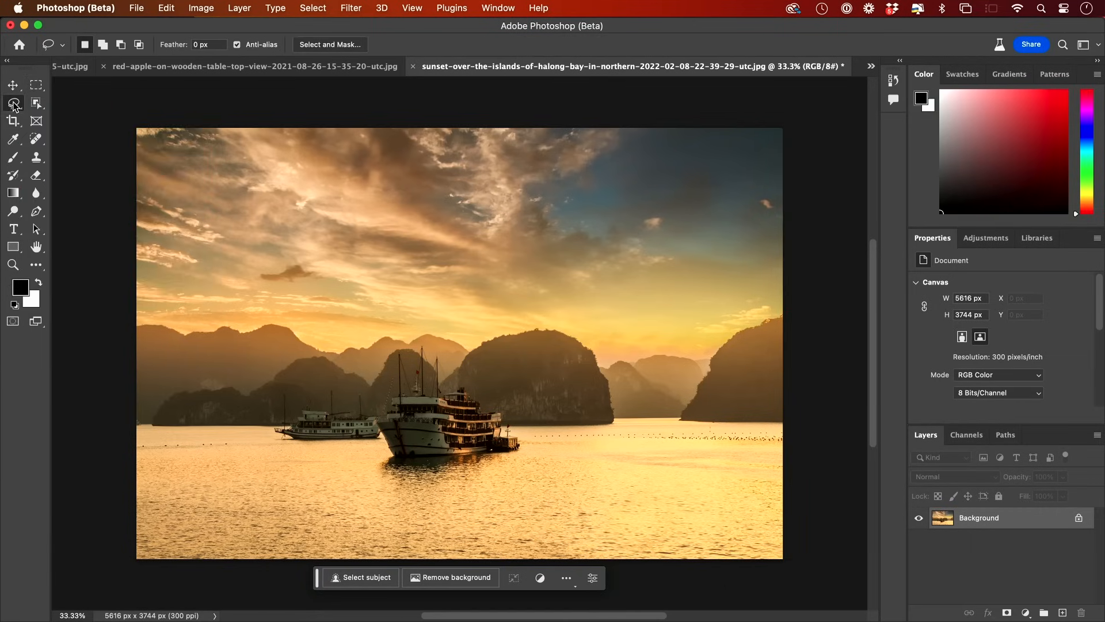
{"action": "mouse_move", "coordinate": [414, 474]}
{"action": "left_mouse_down"}
{"action": "mouse_move", "coordinate": [319, 384]}
{"action": "mouse_move", "coordinate": [460, 371]}
{"action": "mouse_move", "coordinate": [444, 477]}
{"action": "left_mouse_up"}
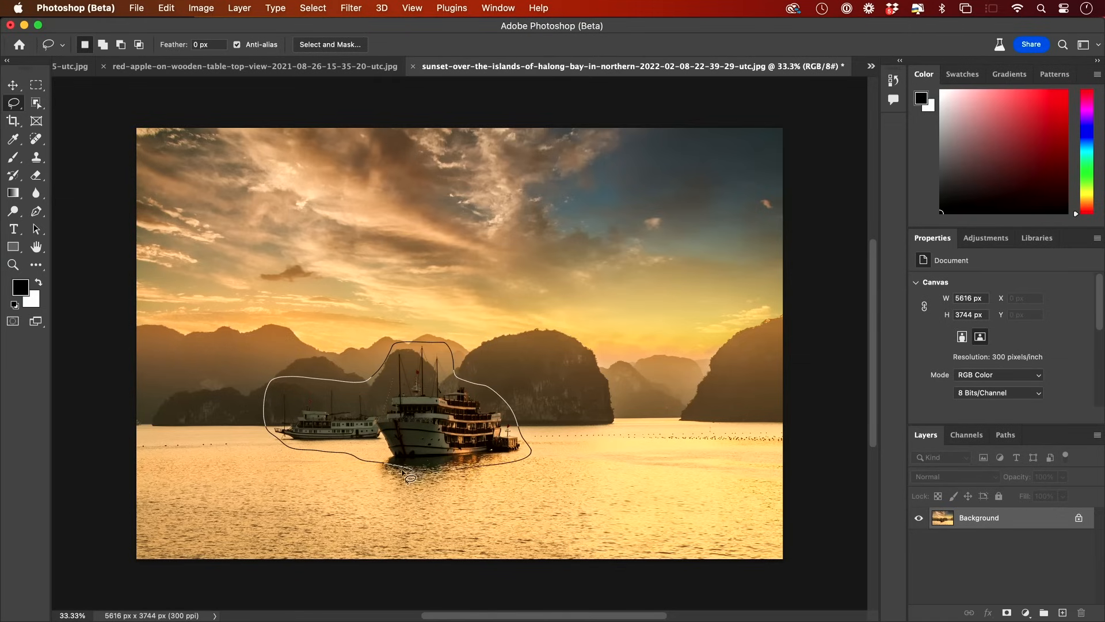
{"action": "left_click_drag", "start_coordinate": [444, 477], "coordinate": [406, 474]}
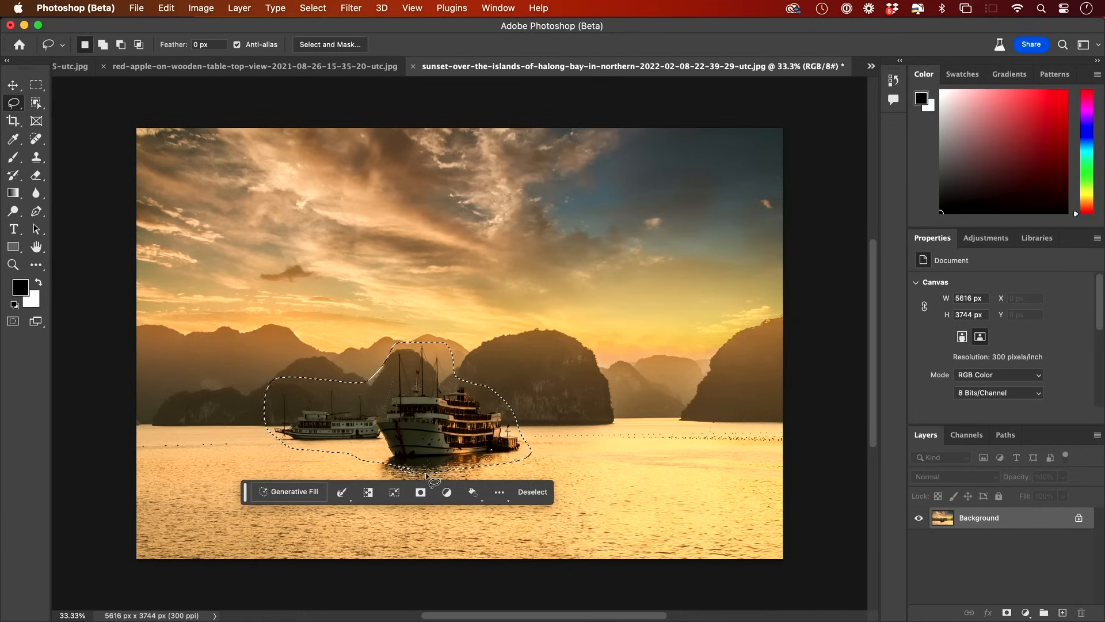
Run Generative Fill with the prompt 'remove' and toggle the result to compare with the boats
{"action": "left_click", "coordinate": [292, 494]}
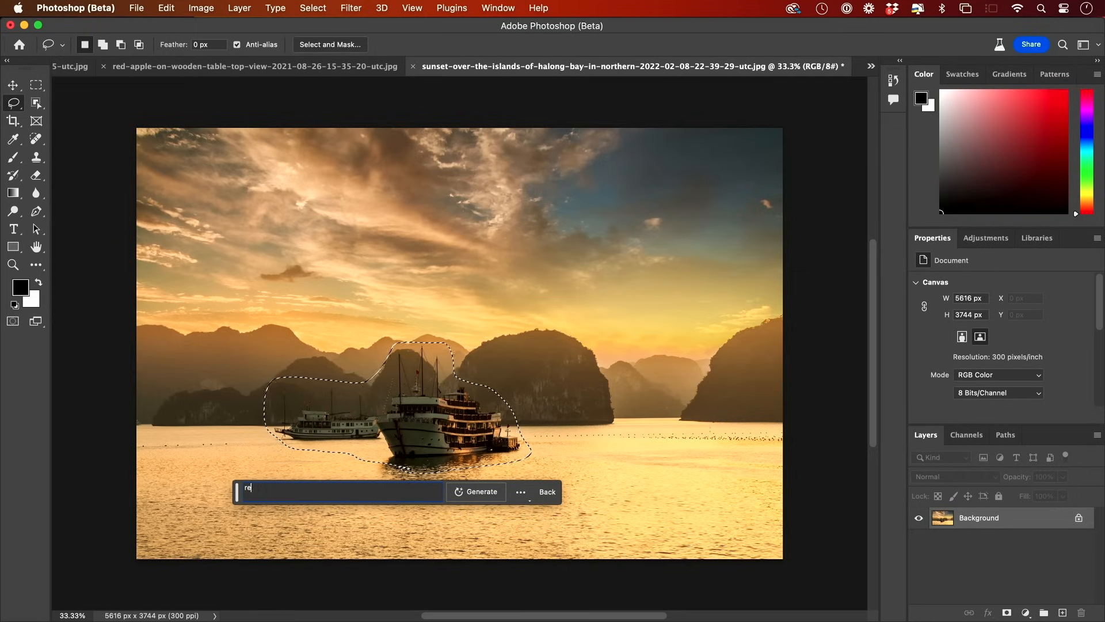
{"action": "type", "text": "remove"}
{"action": "left_click", "coordinate": [473, 491]}
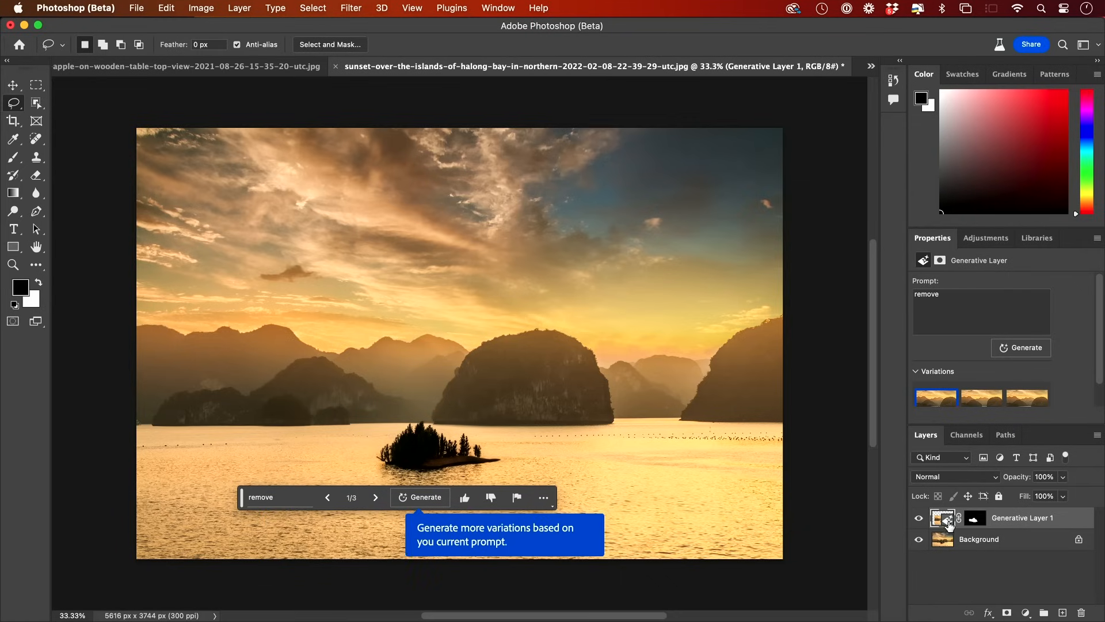
{"action": "left_click", "coordinate": [920, 518]}
{"action": "left_click", "coordinate": [920, 518]}
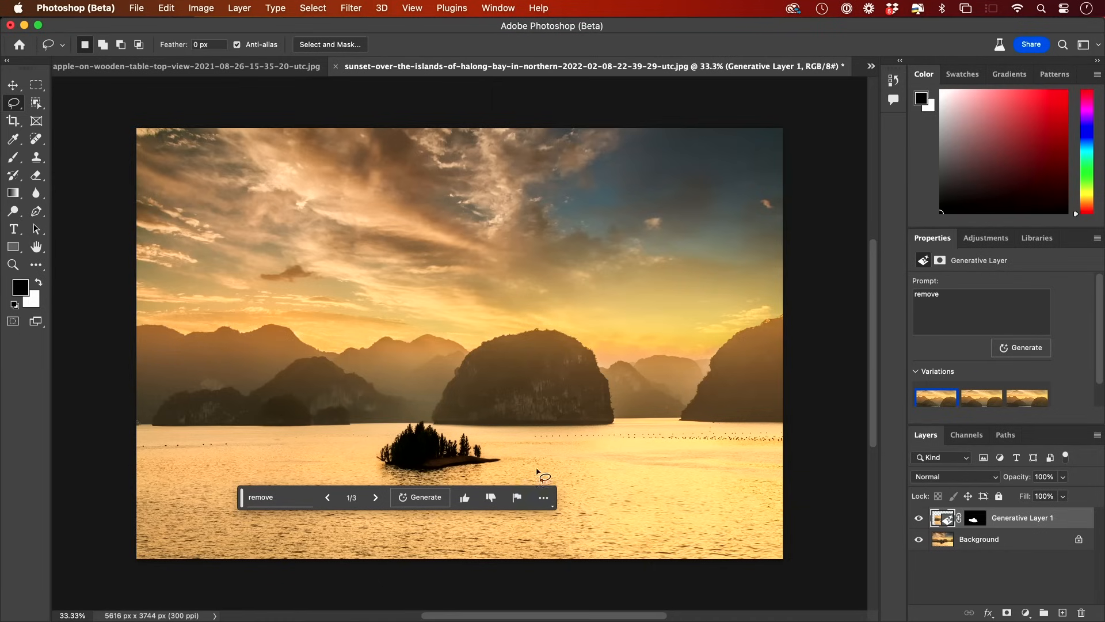
Lasso the leftover tree island and generate another removal fill over it
{"action": "left_click", "coordinate": [371, 470]}
{"action": "left_click_drag", "start_coordinate": [372, 468], "coordinate": [472, 481]}
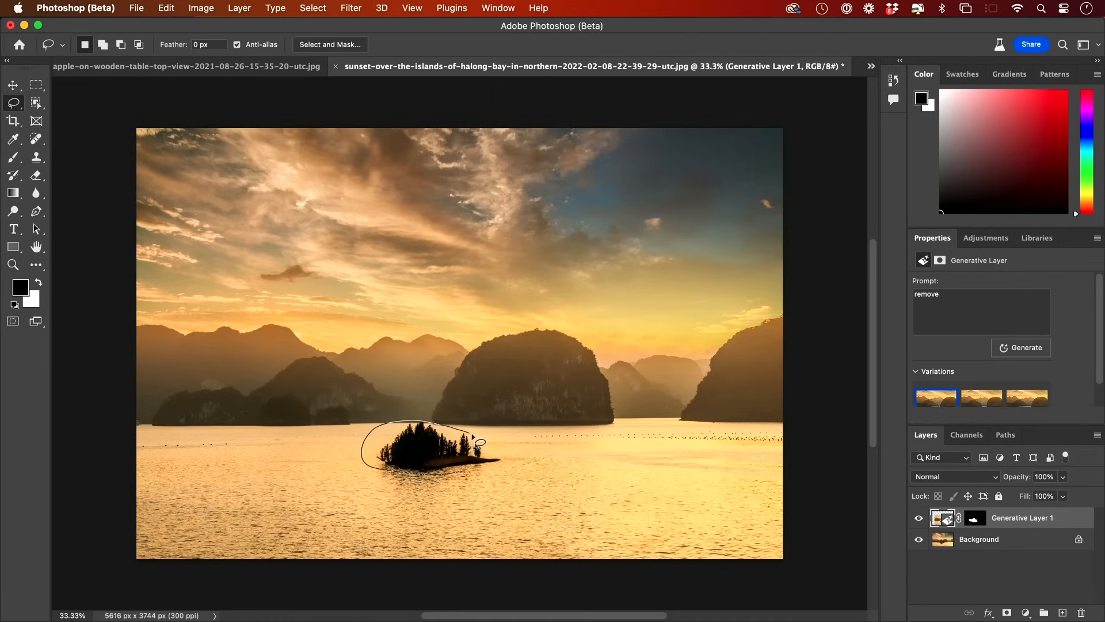
{"action": "left_click_drag", "start_coordinate": [469, 478], "coordinate": [469, 478]}
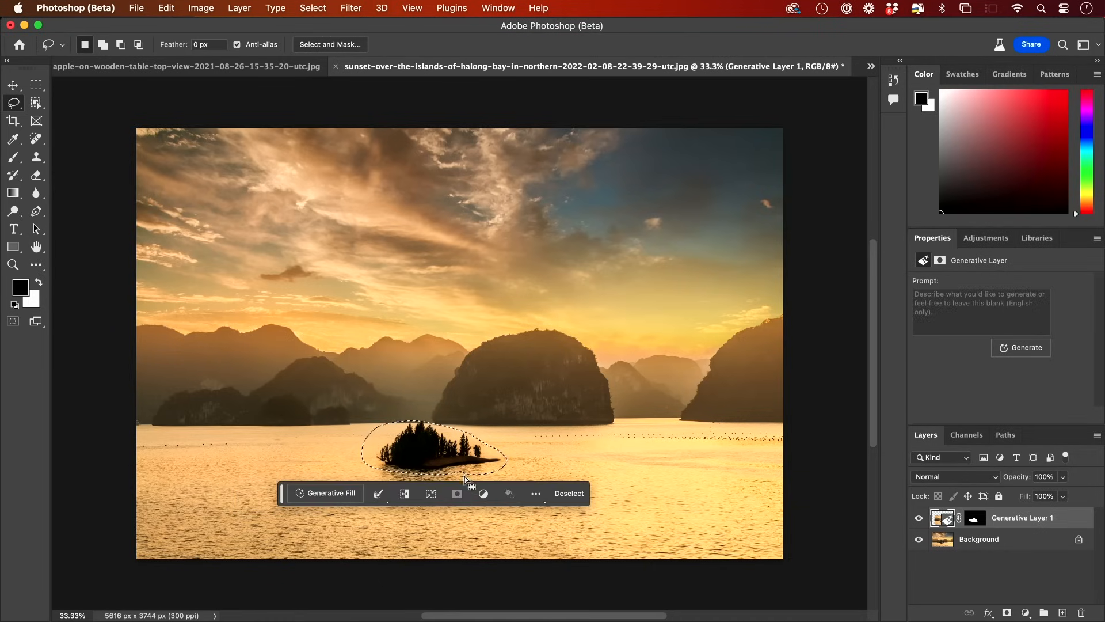
{"action": "left_click", "coordinate": [310, 496]}
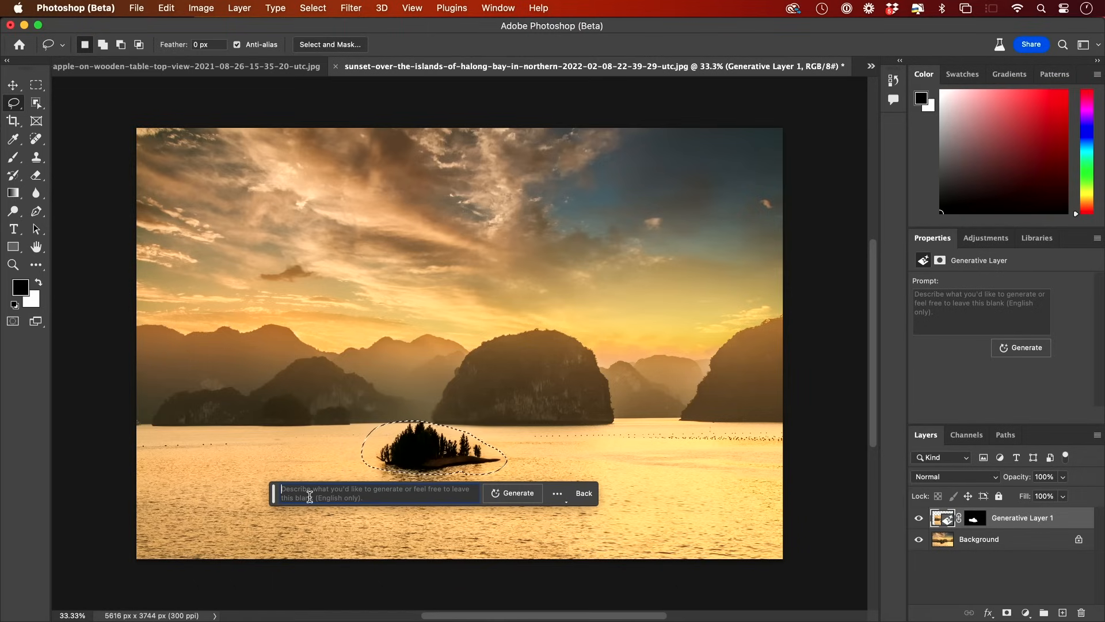
{"action": "type", "text": "remove"}
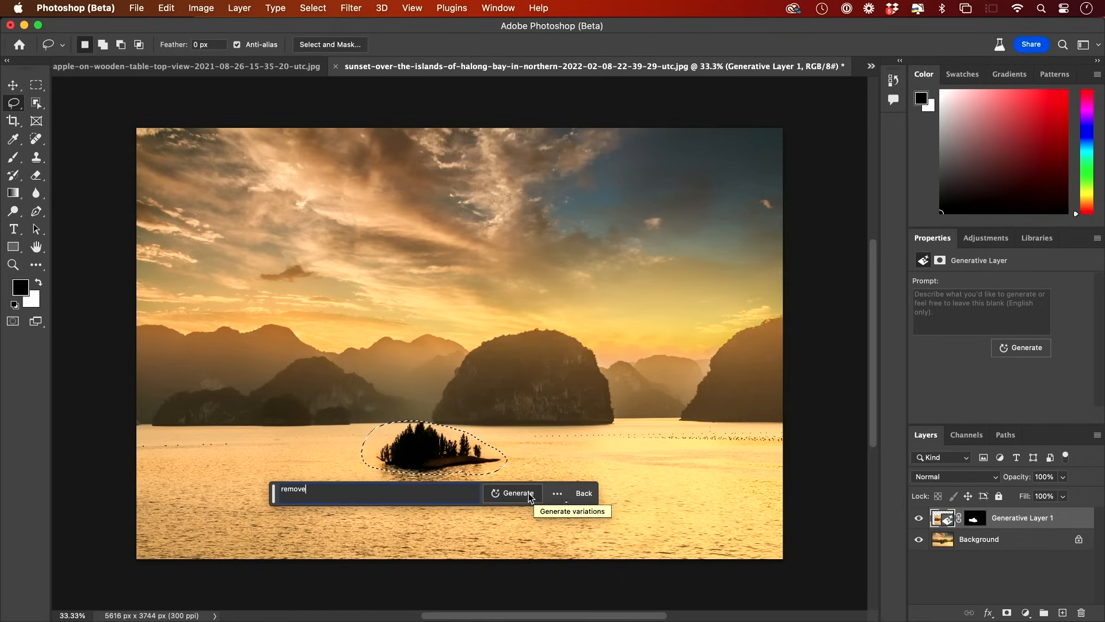
{"action": "left_click", "coordinate": [517, 493]}
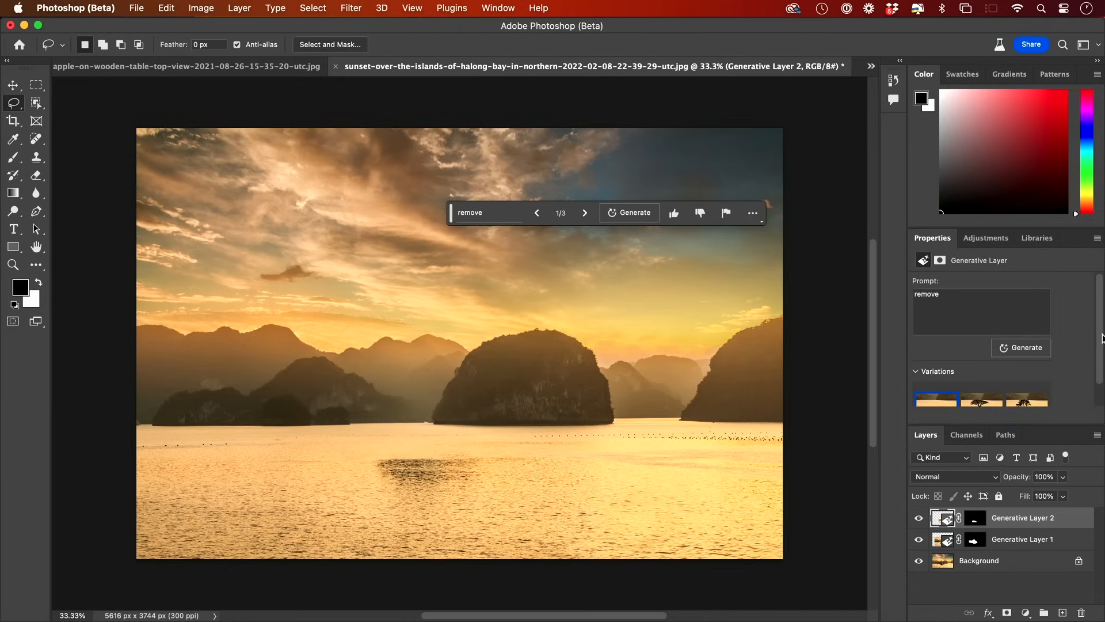
{"action": "scroll", "coordinate": [1103, 338], "scroll_direction": "down", "scroll_amount": 2}
Hide the second result and step Generative Layer 1 through to its third variation
{"action": "left_click", "coordinate": [918, 517]}
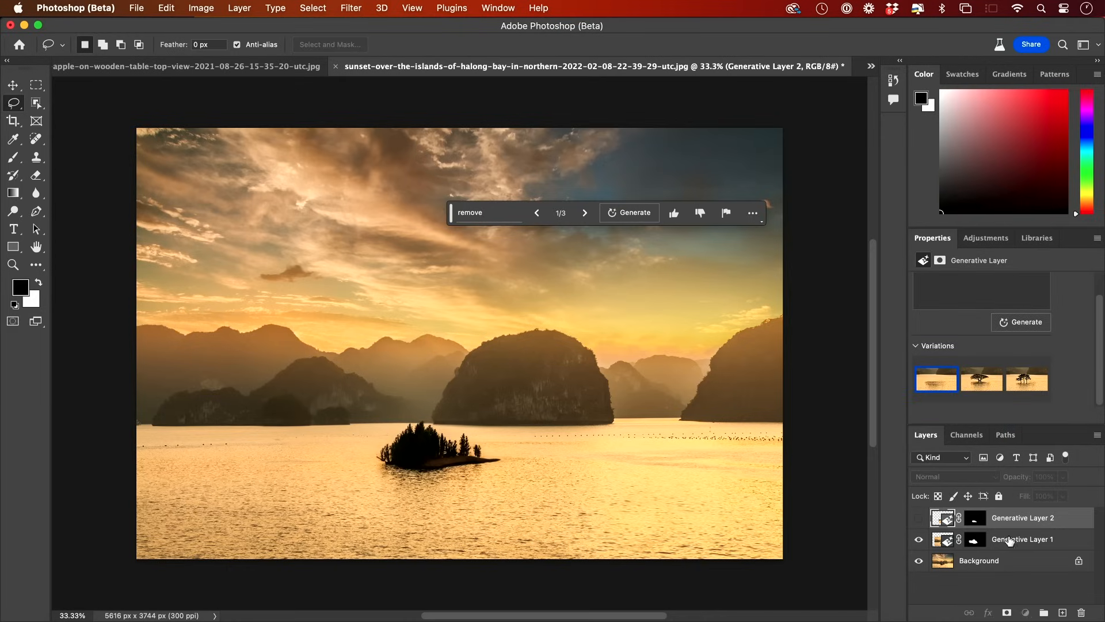
{"action": "left_click", "coordinate": [1009, 541]}
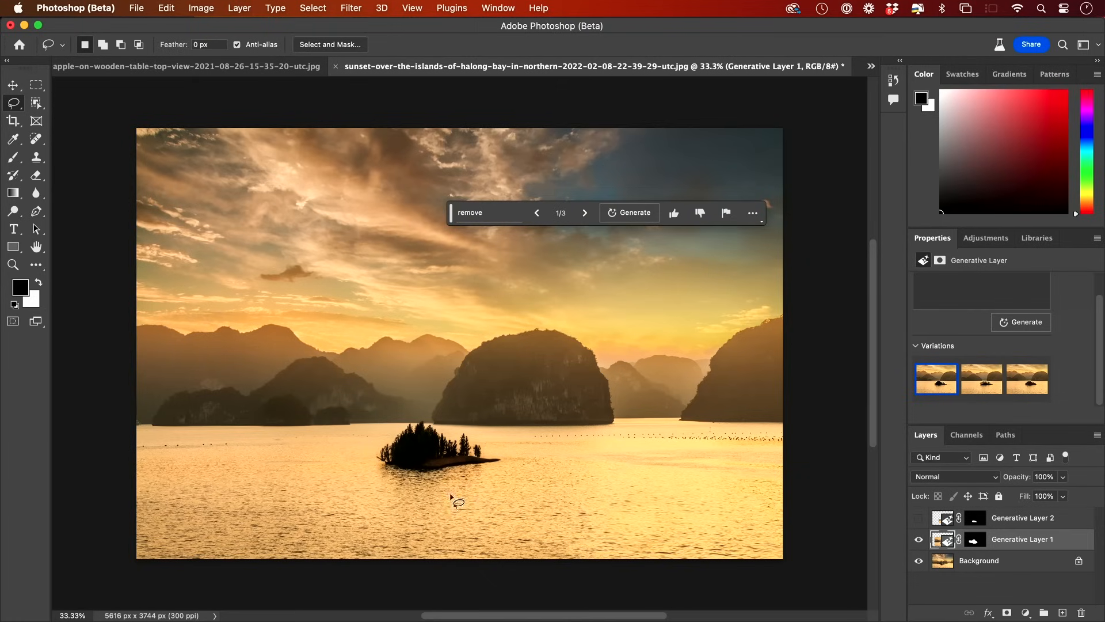
{"action": "left_click", "coordinate": [978, 386]}
{"action": "mouse_move", "coordinate": [982, 379]}
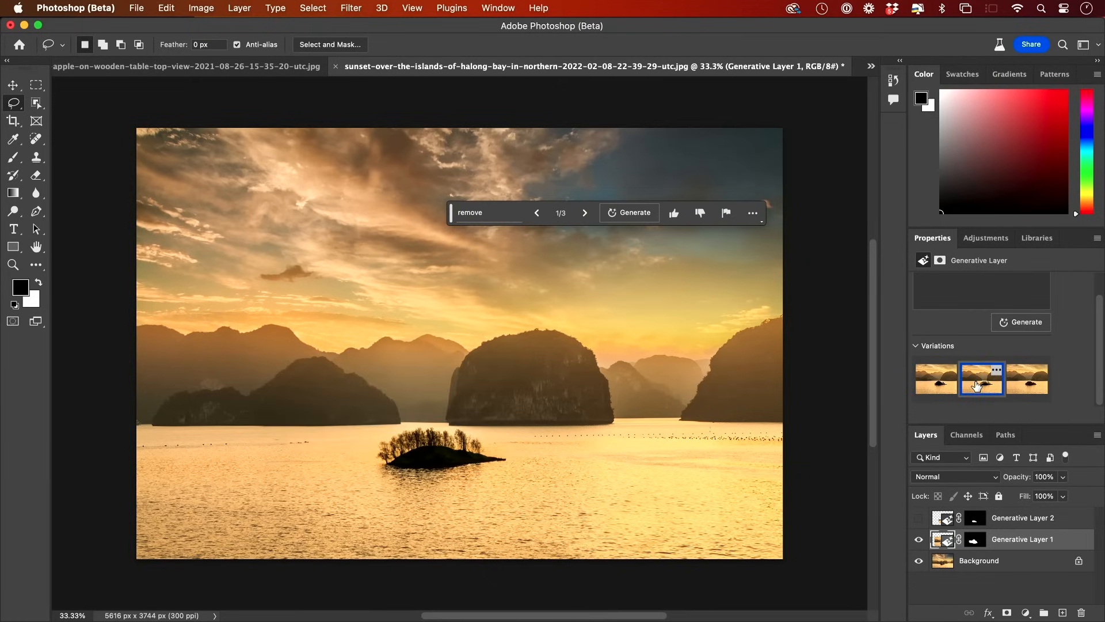
{"action": "left_click", "coordinate": [1027, 386]}
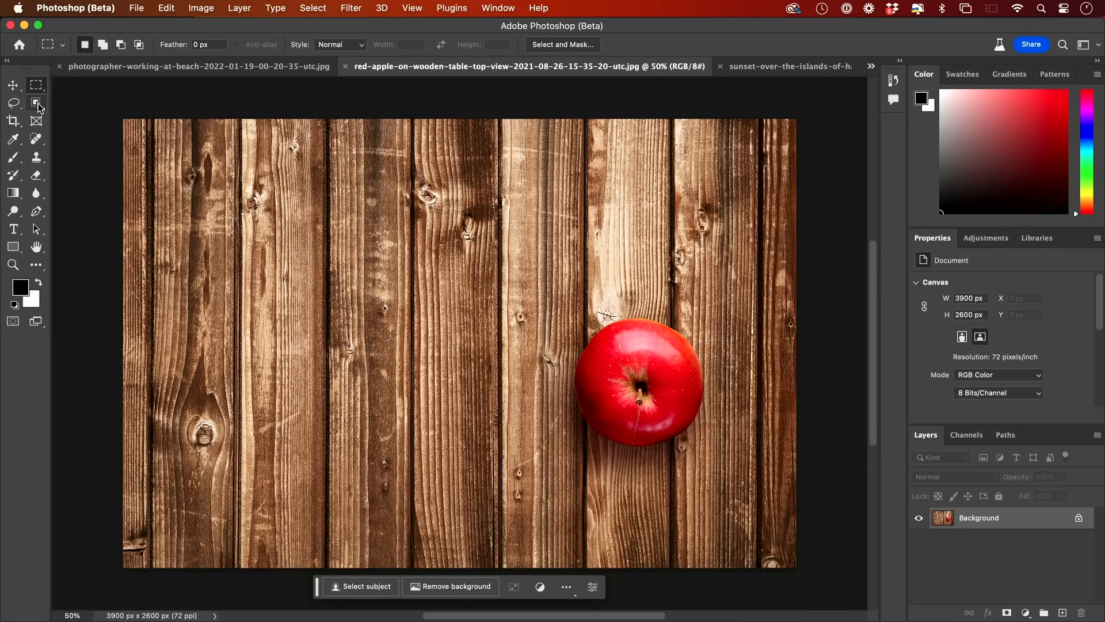
Object-select the apple, invert to the table, generate a 'marble surface' and choose its third variation
{"action": "left_click", "coordinate": [36, 103]}
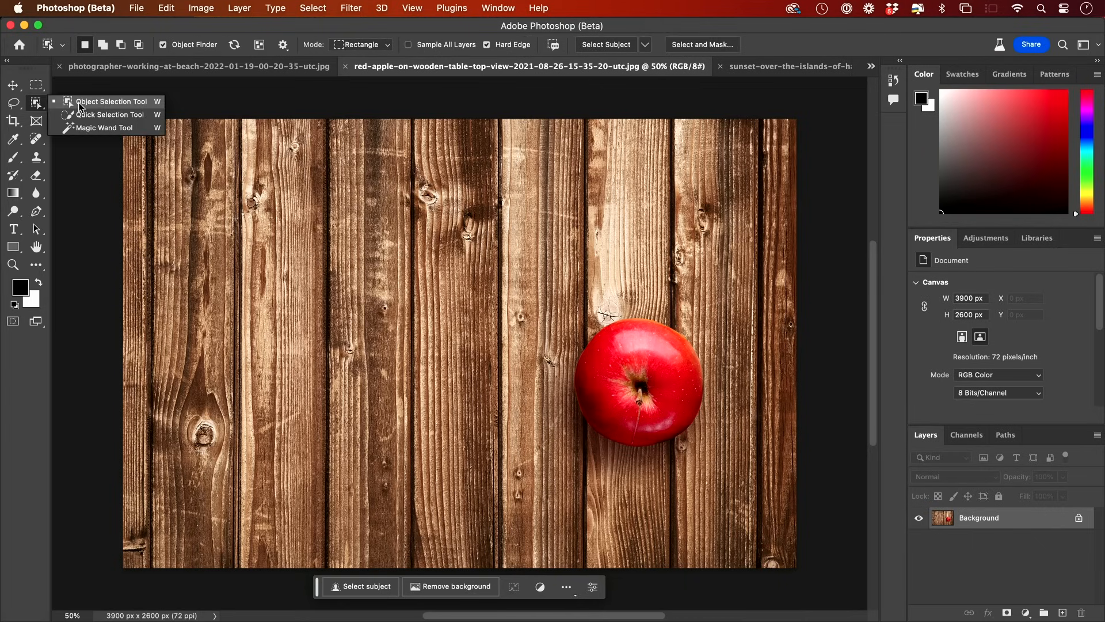
{"action": "left_click", "coordinate": [79, 109]}
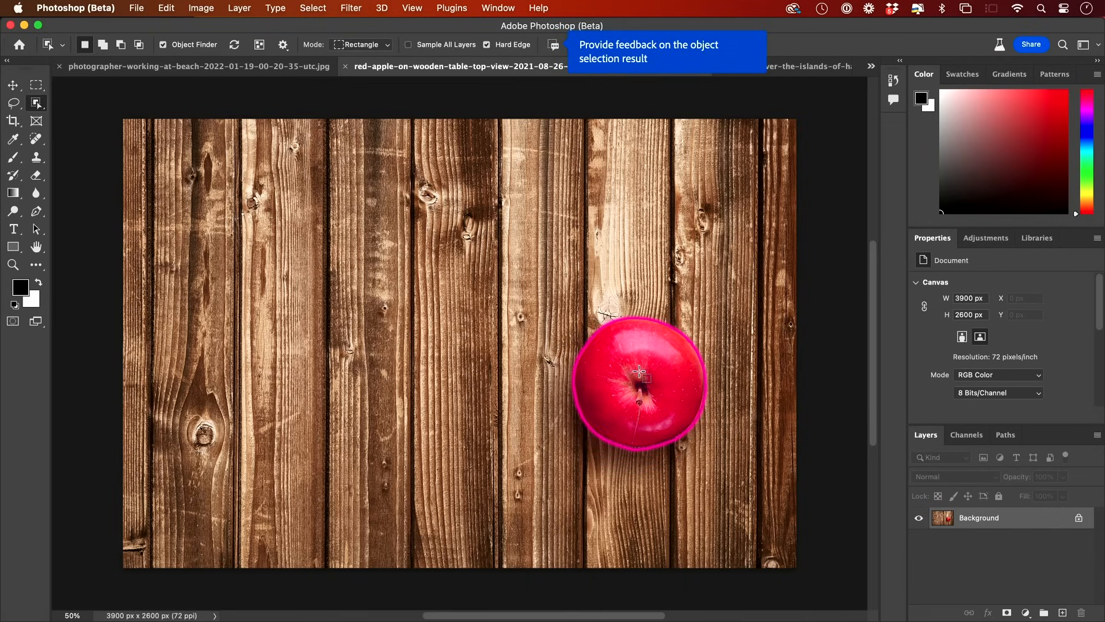
{"action": "left_click", "coordinate": [595, 381]}
{"action": "left_click", "coordinate": [610, 466]}
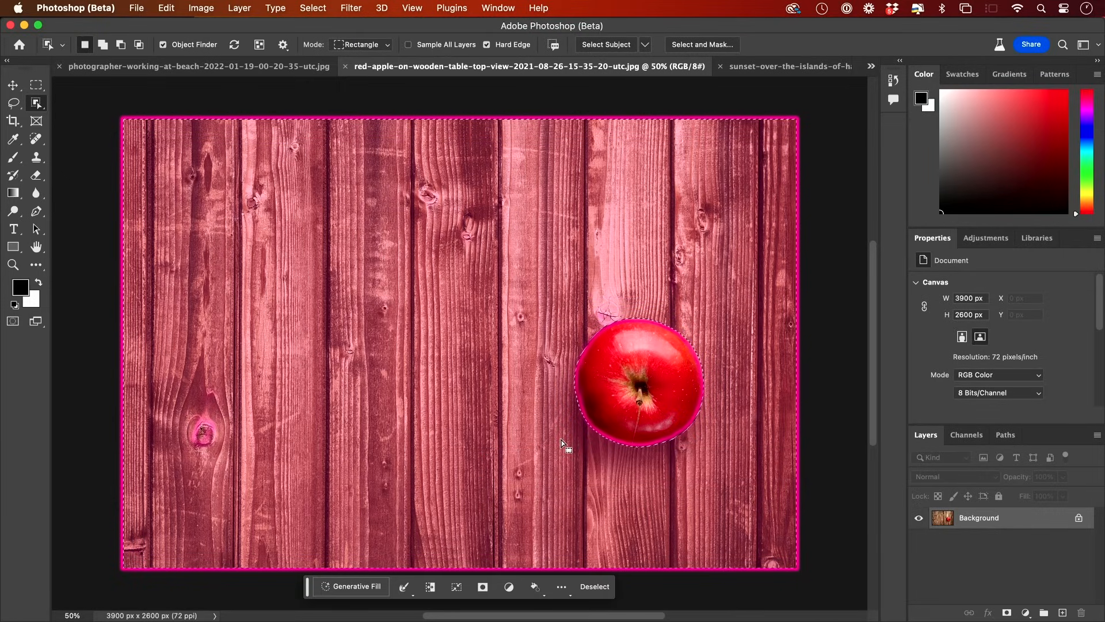
{"action": "left_click", "coordinate": [357, 586]}
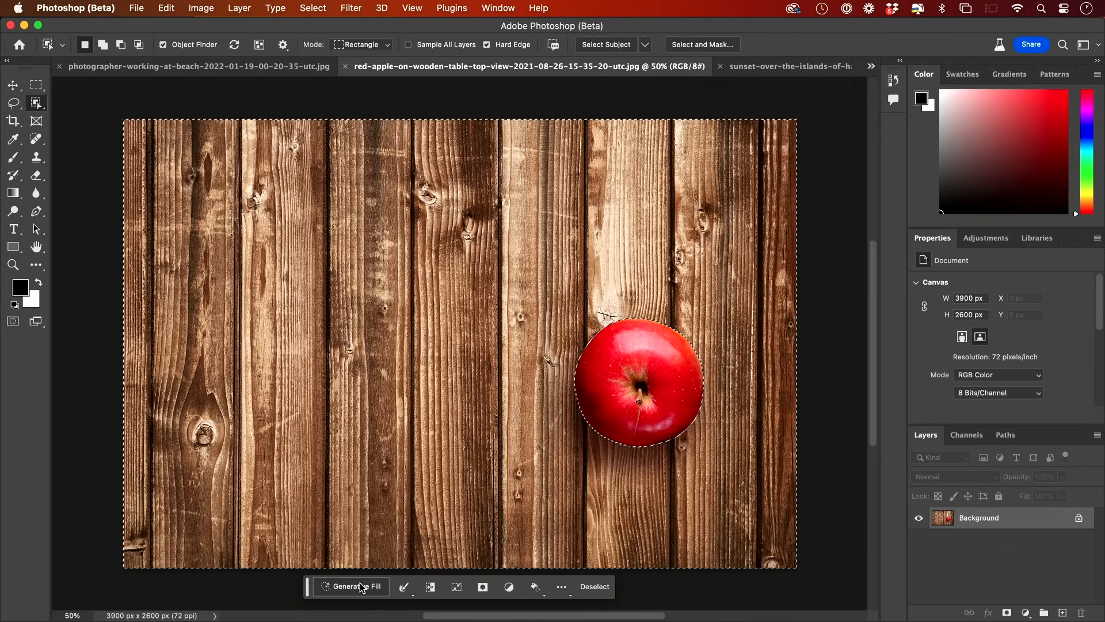
{"action": "type", "text": "marble surface"}
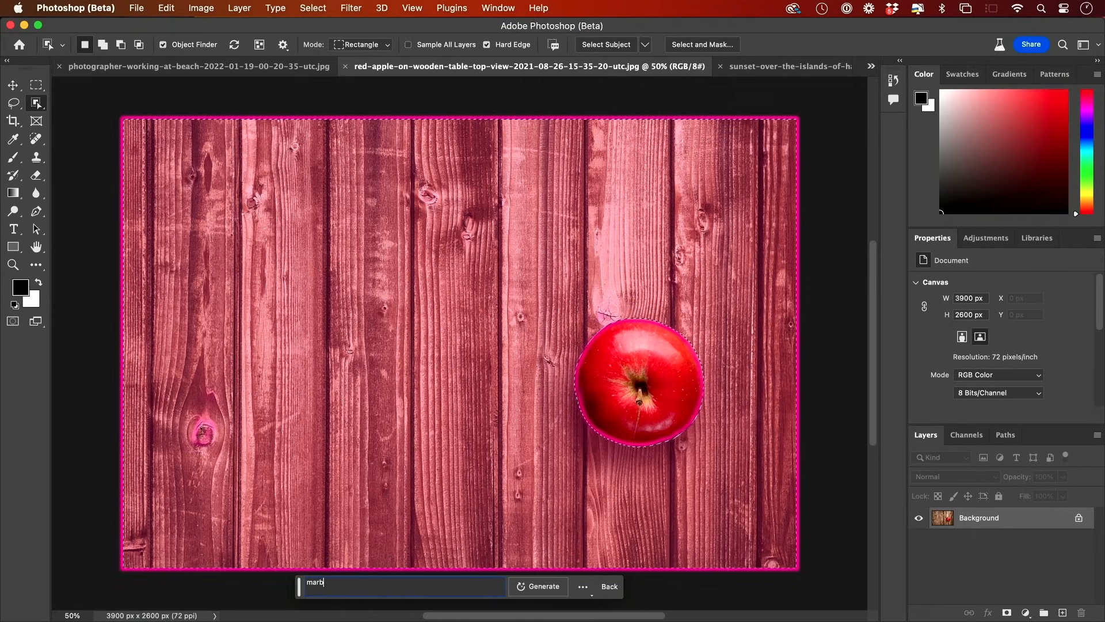
{"action": "key", "text": "Return"}
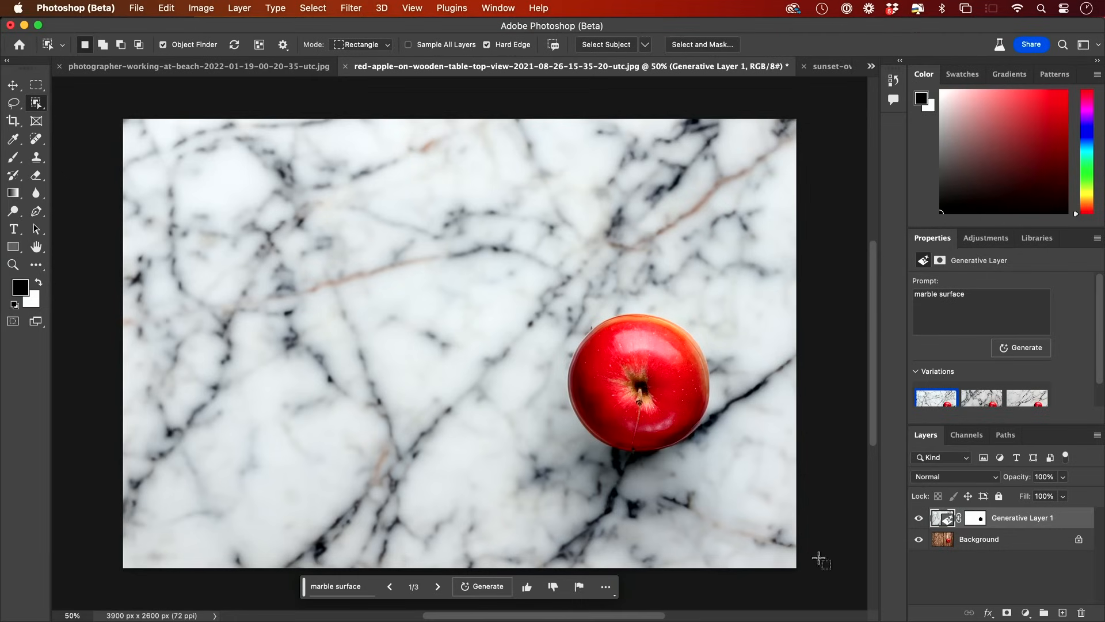
{"action": "scroll", "coordinate": [1022, 386], "scroll_direction": "down", "scroll_amount": 2}
{"action": "left_click", "coordinate": [1028, 380]}
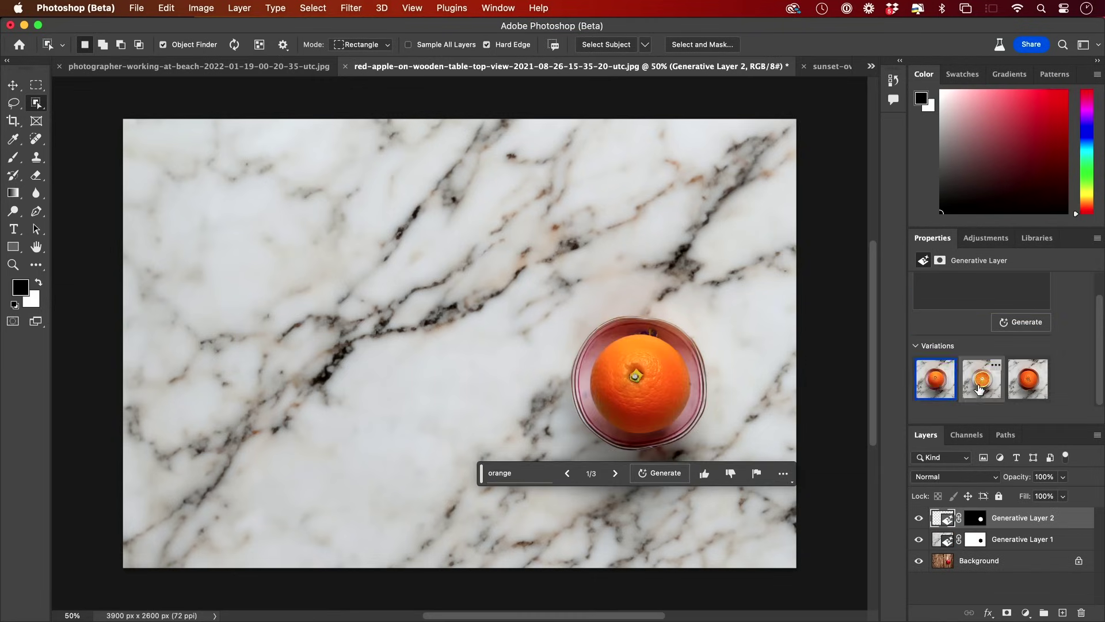
Pick the third 'orange' variation, then hide both generative layers to reveal the original apple
{"action": "left_click", "coordinate": [982, 380]}
{"action": "left_click", "coordinate": [1028, 380]}
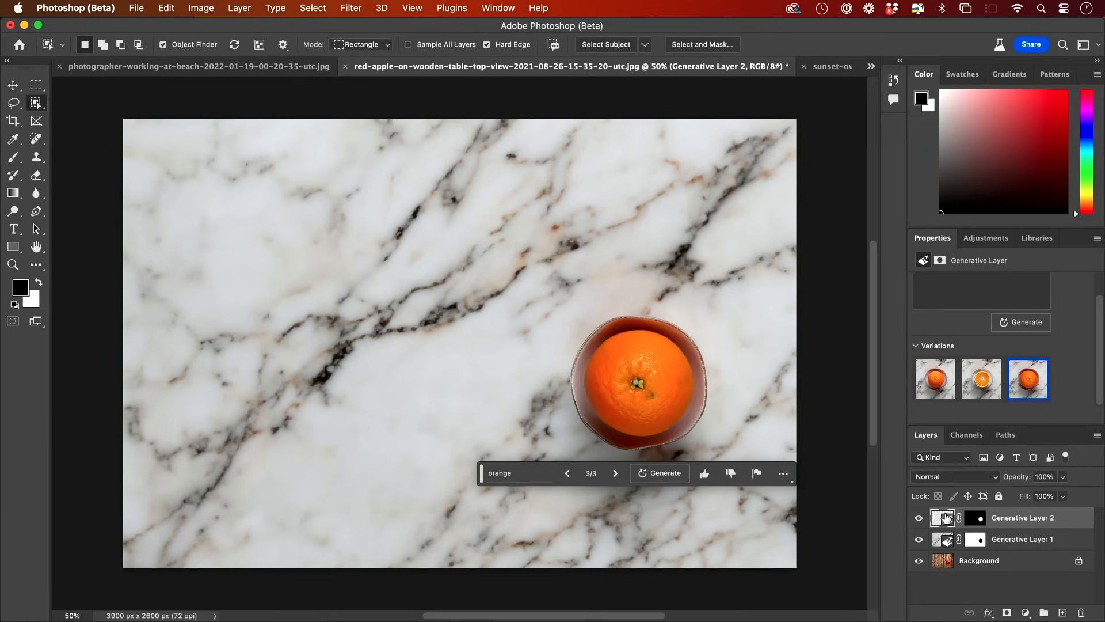
{"action": "left_click", "coordinate": [918, 518]}
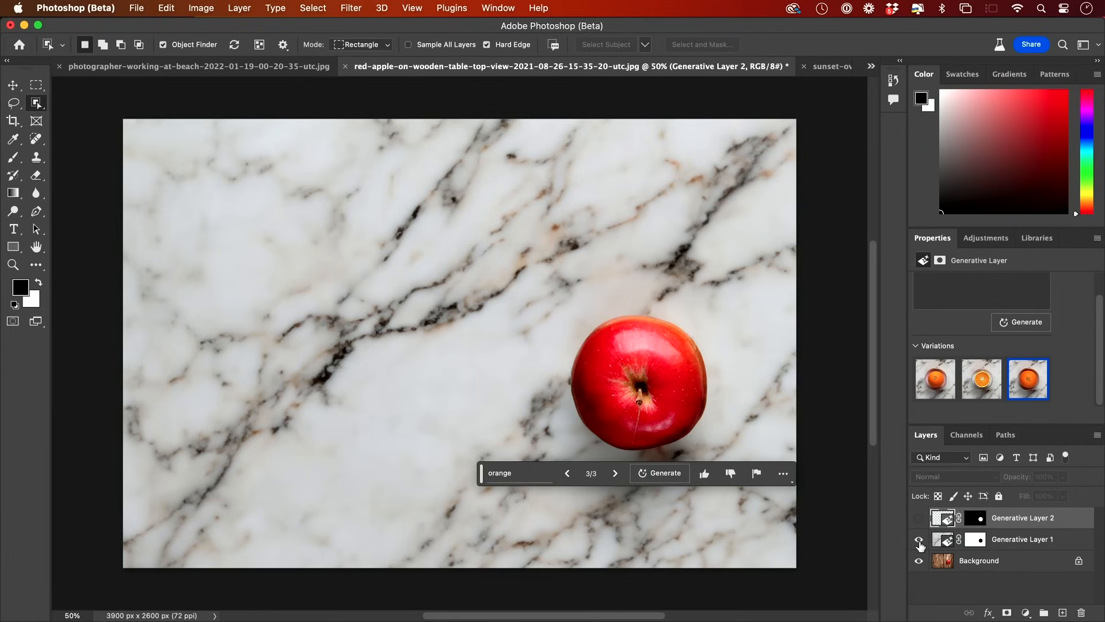
{"action": "left_click", "coordinate": [920, 539]}
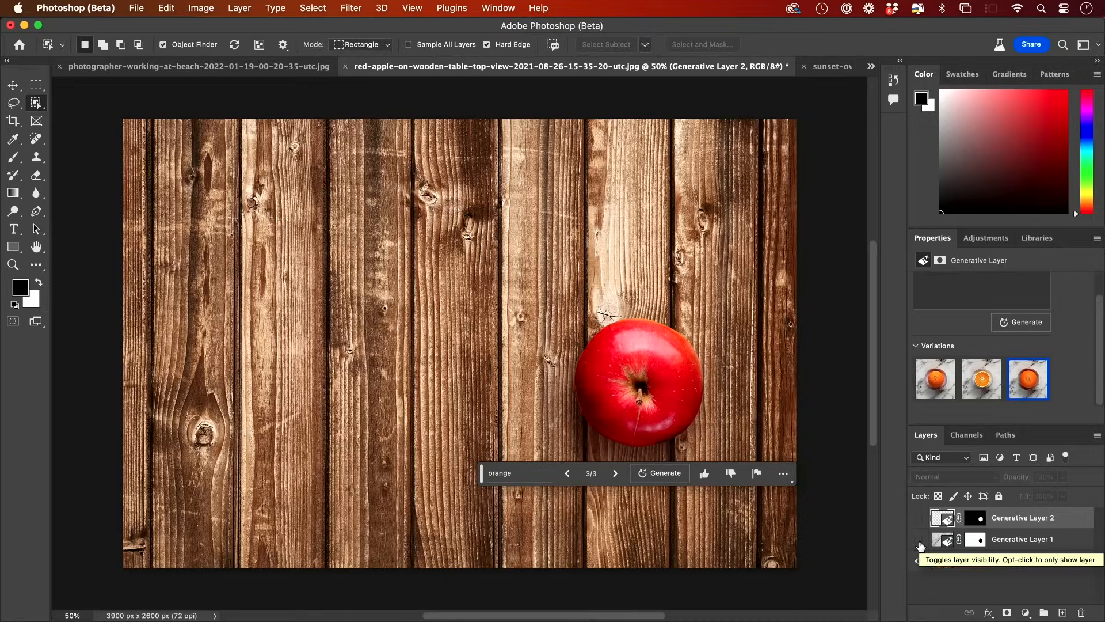
Show Generative Layers 1 and 2 again to display the orange on marble
{"action": "left_click", "coordinate": [919, 539]}
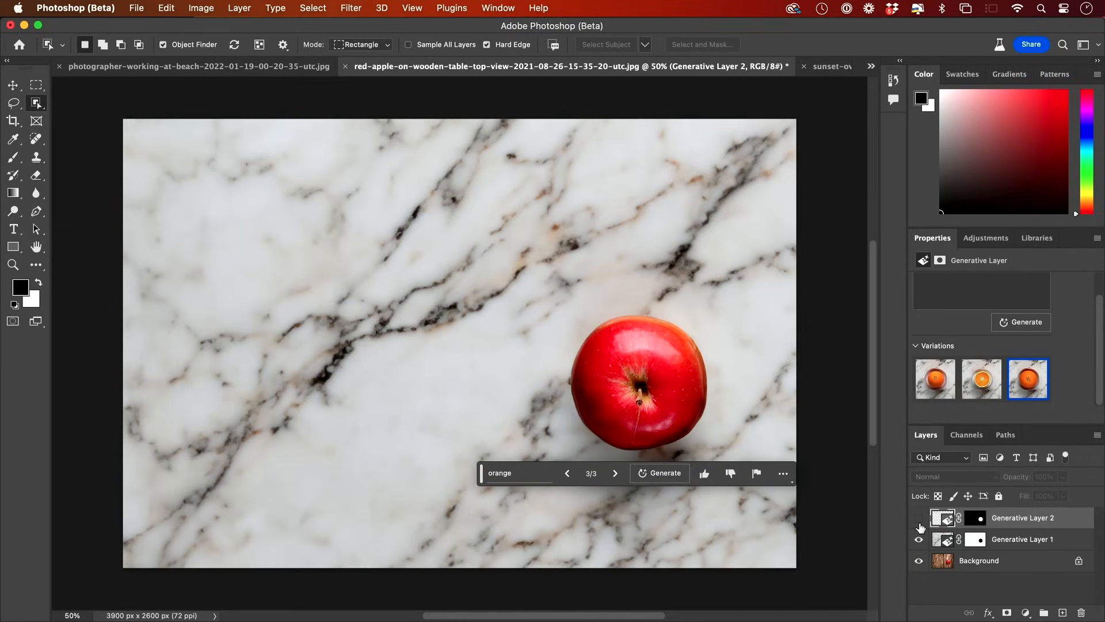
{"action": "left_click", "coordinate": [919, 518]}
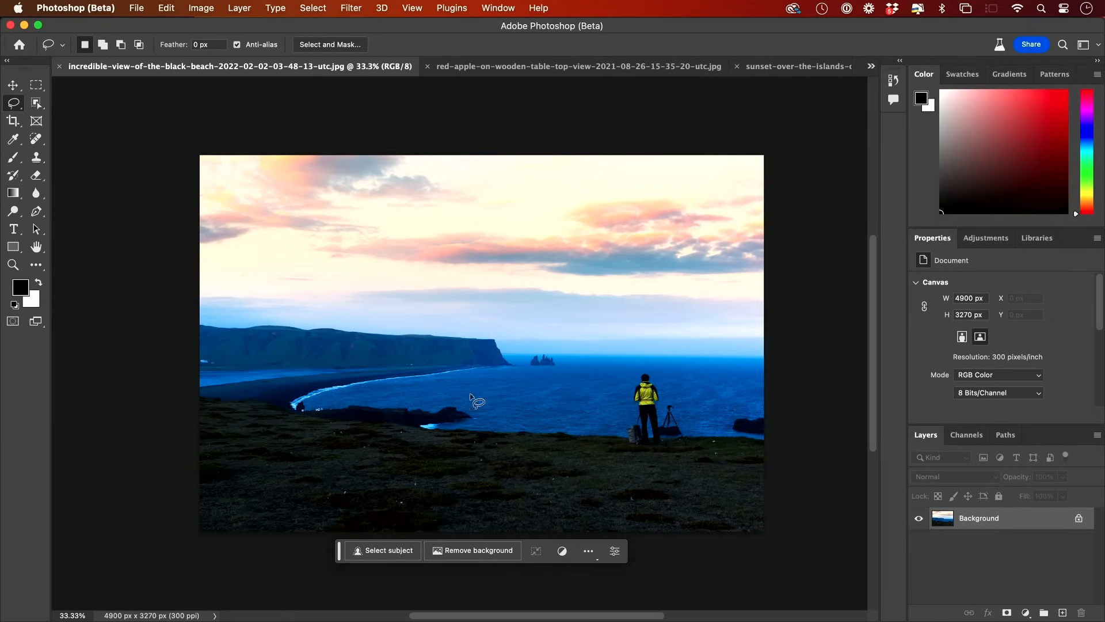
Lasso the left headland and generate 'snowy mountains' over it
{"action": "mouse_move", "coordinate": [501, 365]}
{"action": "left_mouse_down"}
{"action": "mouse_move", "coordinate": [193, 317]}
{"action": "mouse_move", "coordinate": [508, 373]}
{"action": "left_mouse_up"}
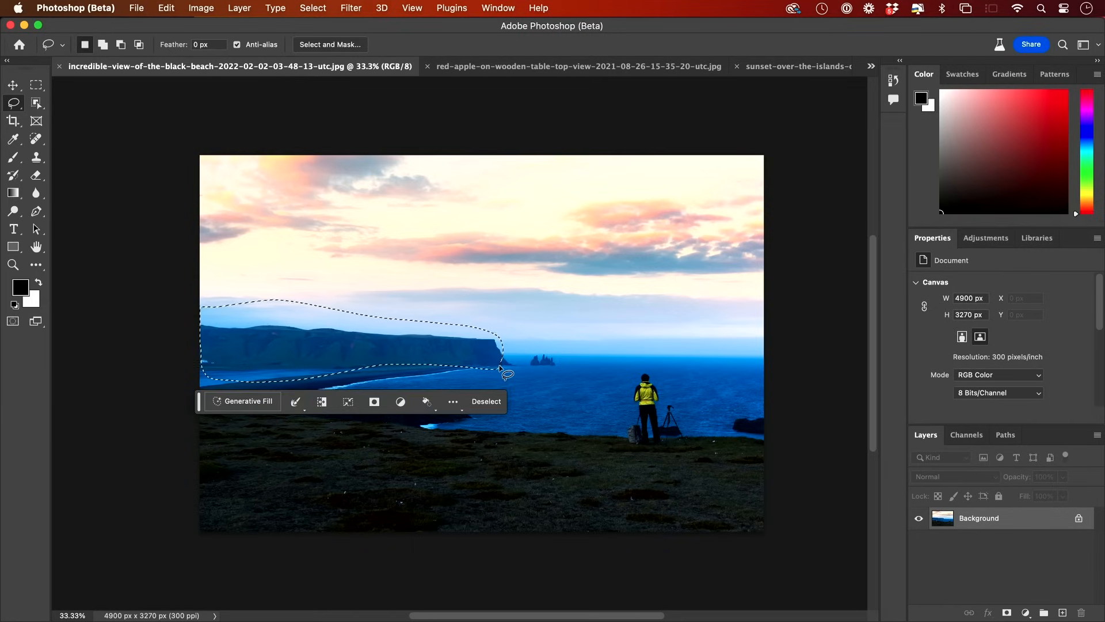
{"action": "left_click", "coordinate": [285, 399]}
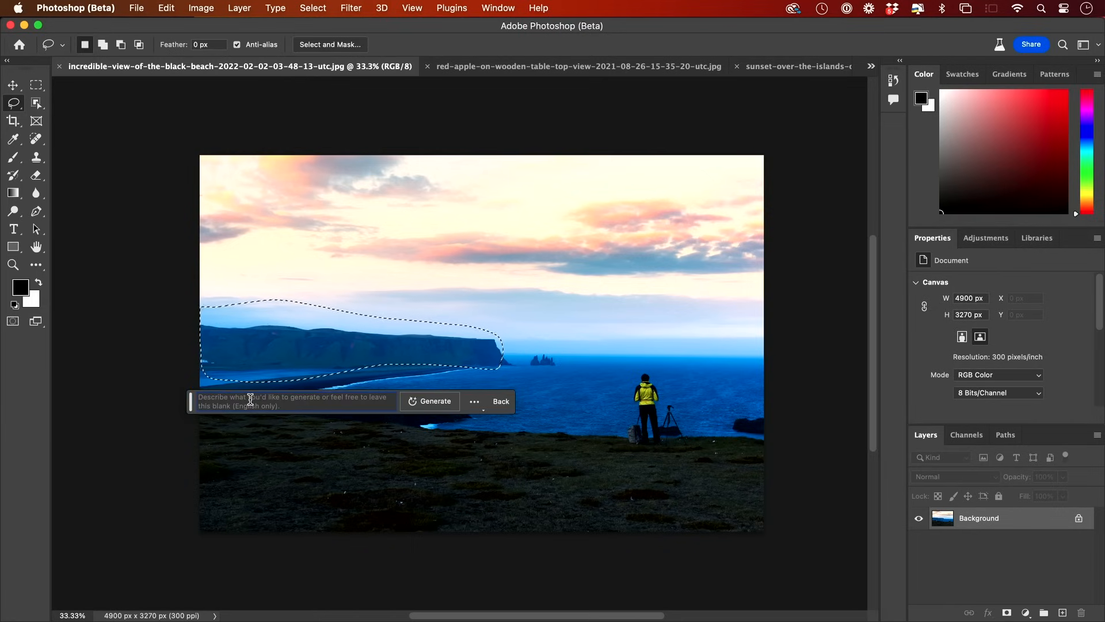
{"action": "type", "text": "snowy mountains"}
{"action": "left_click", "coordinate": [427, 402]}
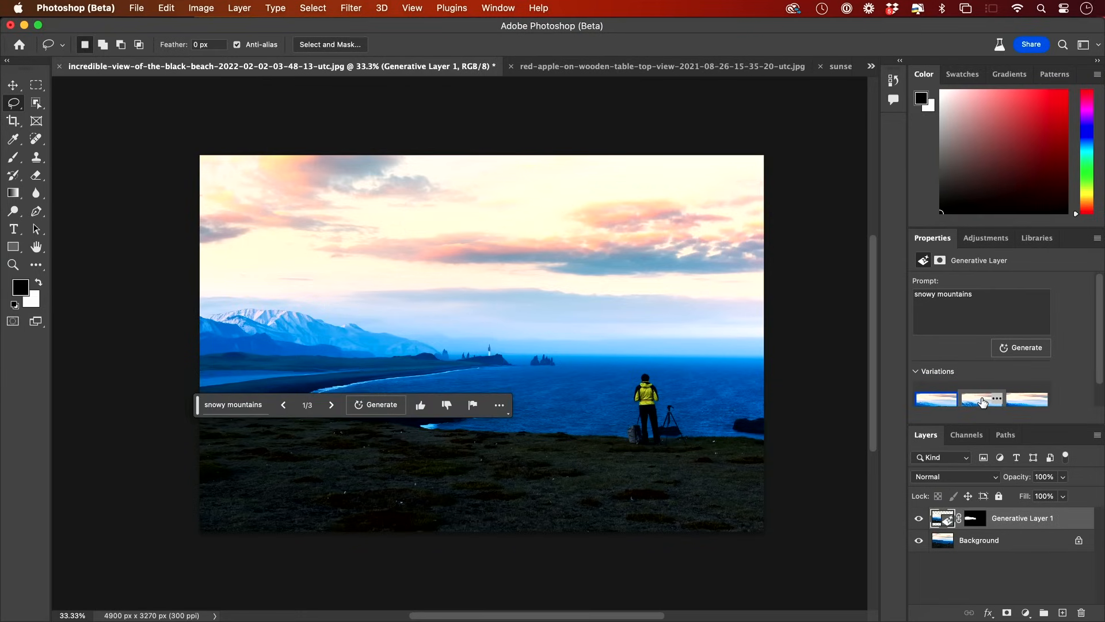
Compare the three mountain variations and settle on the second one
{"action": "left_click", "coordinate": [984, 401]}
{"action": "scroll", "coordinate": [983, 393], "scroll_direction": "down", "scroll_amount": 1}
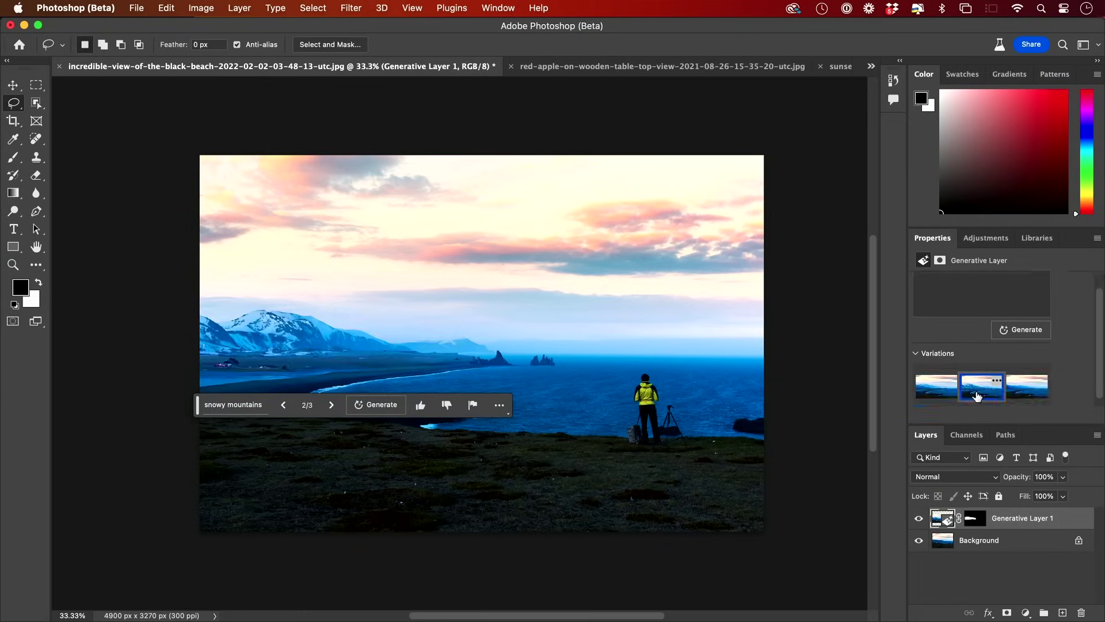
{"action": "left_click", "coordinate": [1027, 390]}
{"action": "left_click", "coordinate": [985, 398]}
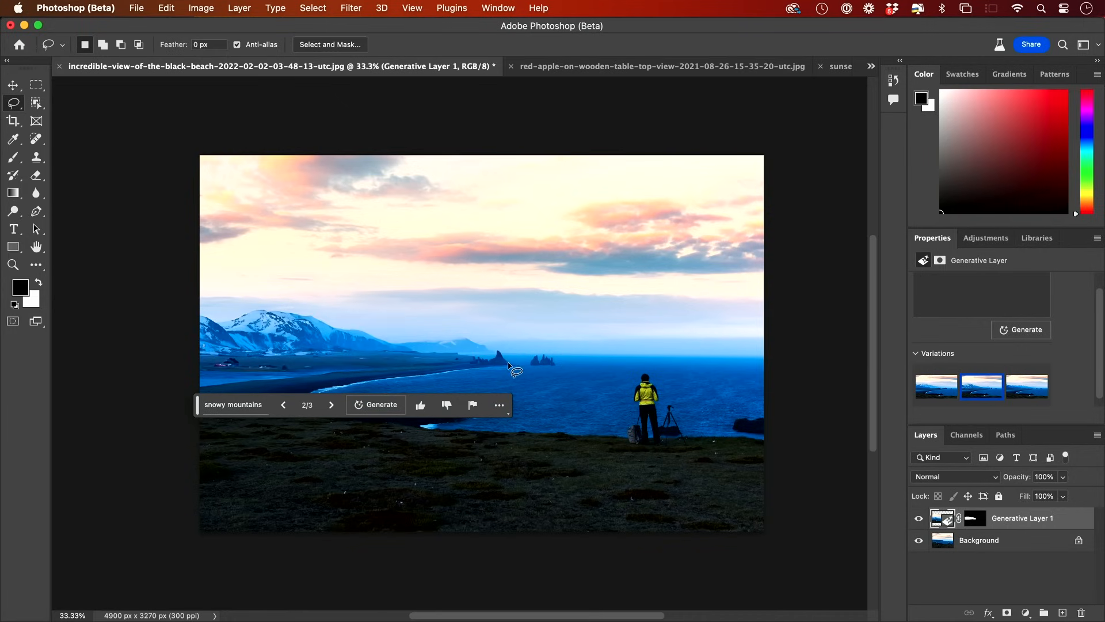
{"action": "left_click", "coordinate": [1031, 386]}
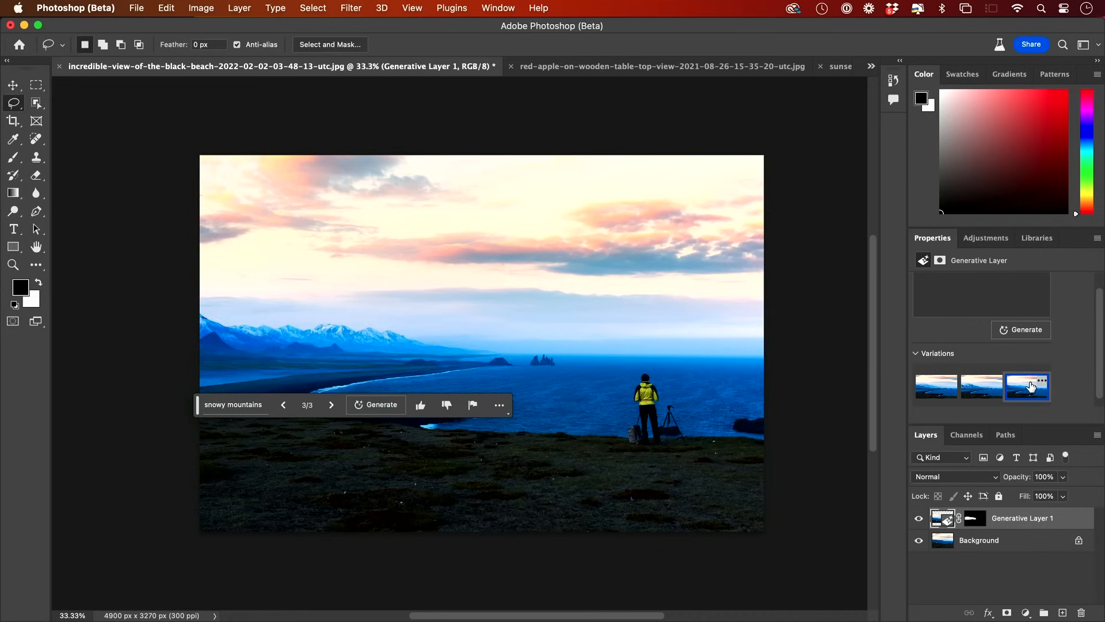
{"action": "left_click", "coordinate": [985, 386]}
{"action": "left_click", "coordinate": [944, 389]}
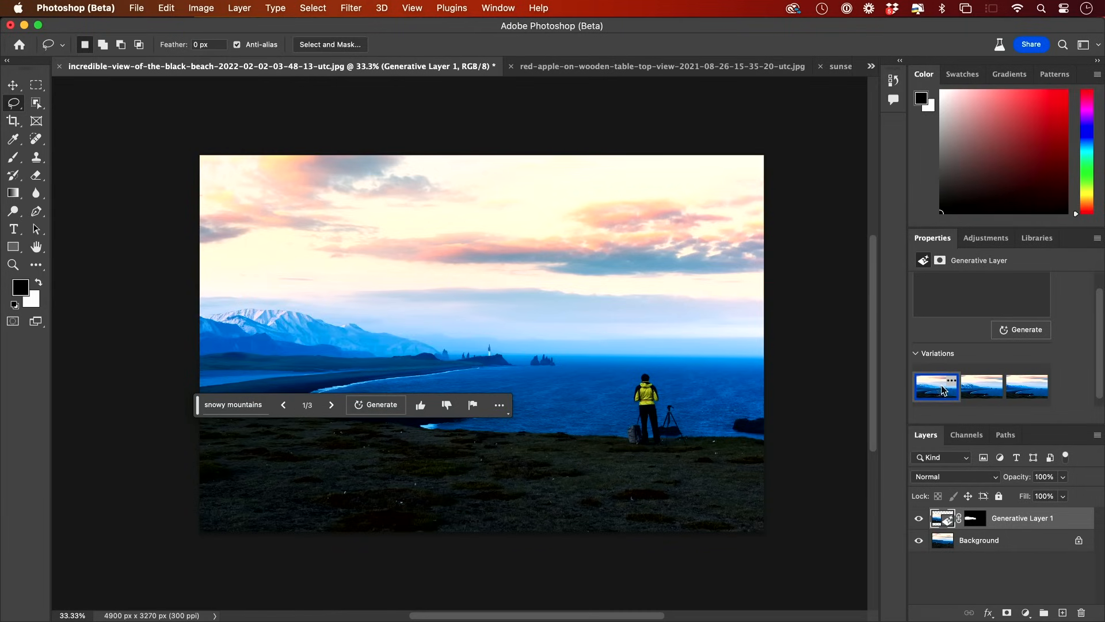
{"action": "left_click", "coordinate": [982, 386]}
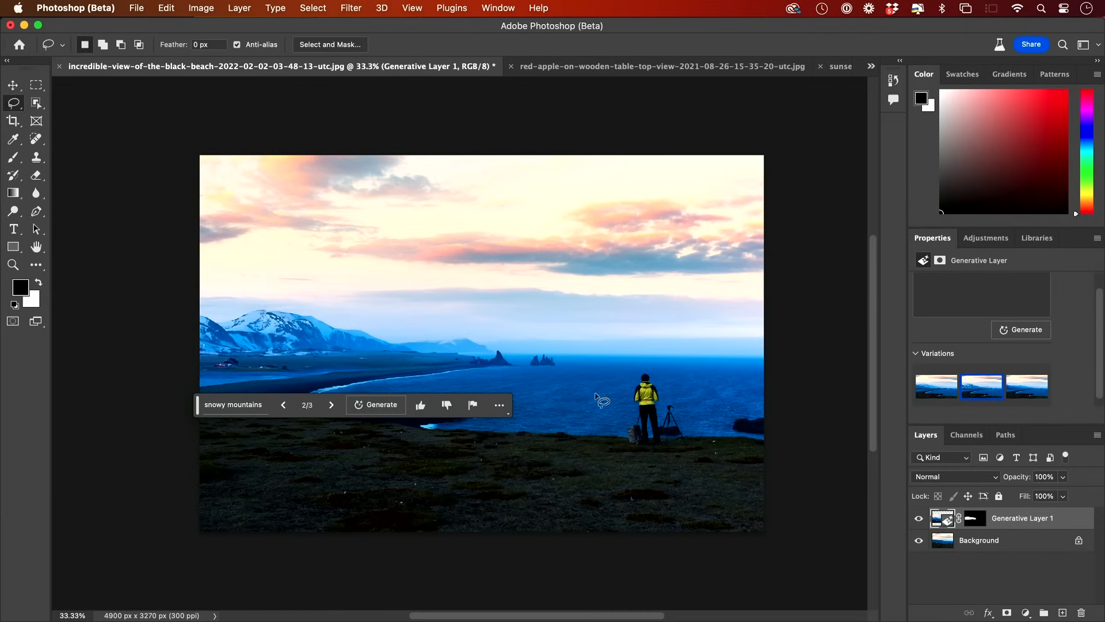
Lasso a patch of sea for the 'sail boat' fill and begin outlining the upper sky
{"action": "mouse_move", "coordinate": [596, 396]}
{"action": "left_mouse_down"}
{"action": "mouse_move", "coordinate": [547, 389]}
{"action": "mouse_move", "coordinate": [605, 400]}
{"action": "left_mouse_up"}
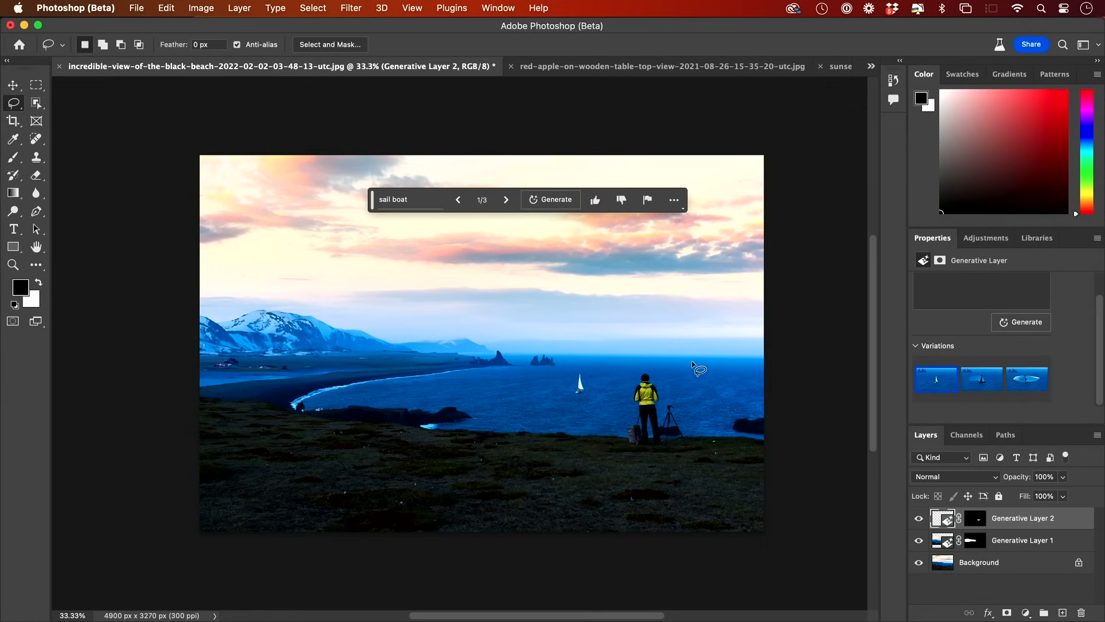
{"action": "mouse_move", "coordinate": [761, 281]}
{"action": "left_mouse_down"}
{"action": "mouse_move", "coordinate": [359, 249]}
{"action": "mouse_move", "coordinate": [770, 275]}
{"action": "left_mouse_up"}
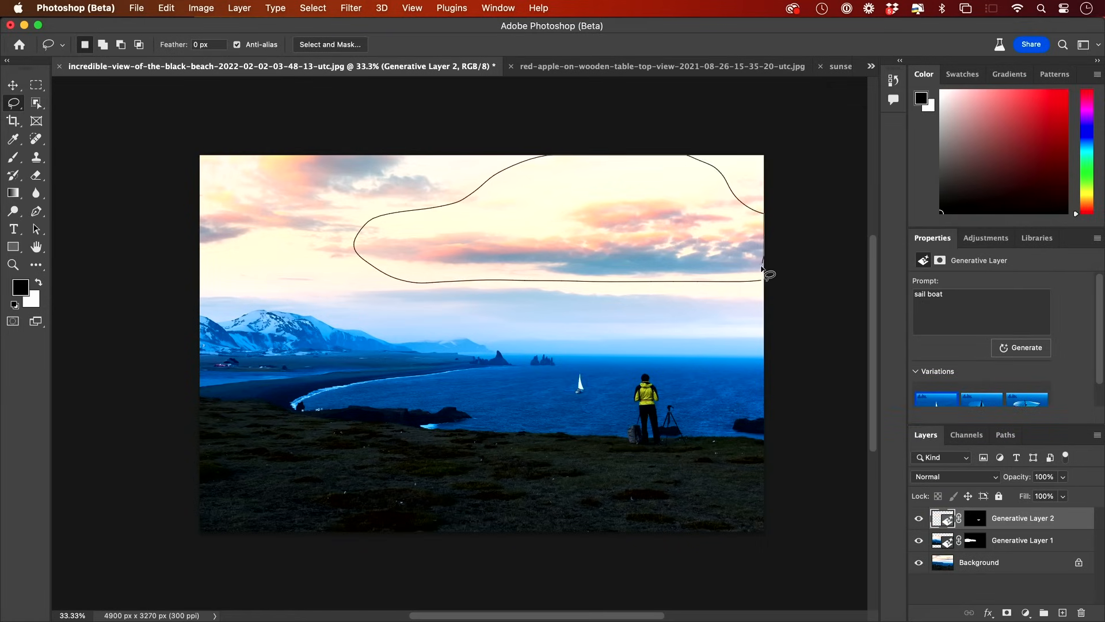
Generate a 'cloud' in the selected sky, regenerate for fresh variations, then switch to the garage photo
{"action": "left_click_drag", "start_coordinate": [769, 274], "coordinate": [768, 278]}
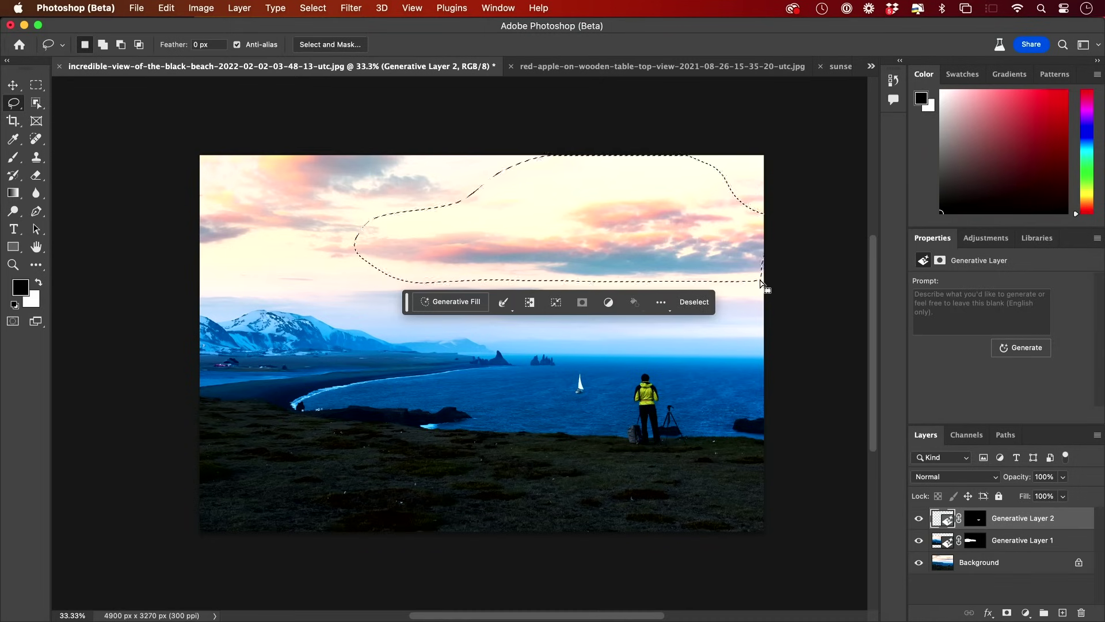
{"action": "left_click", "coordinate": [431, 303]}
{"action": "type", "text": "co"}
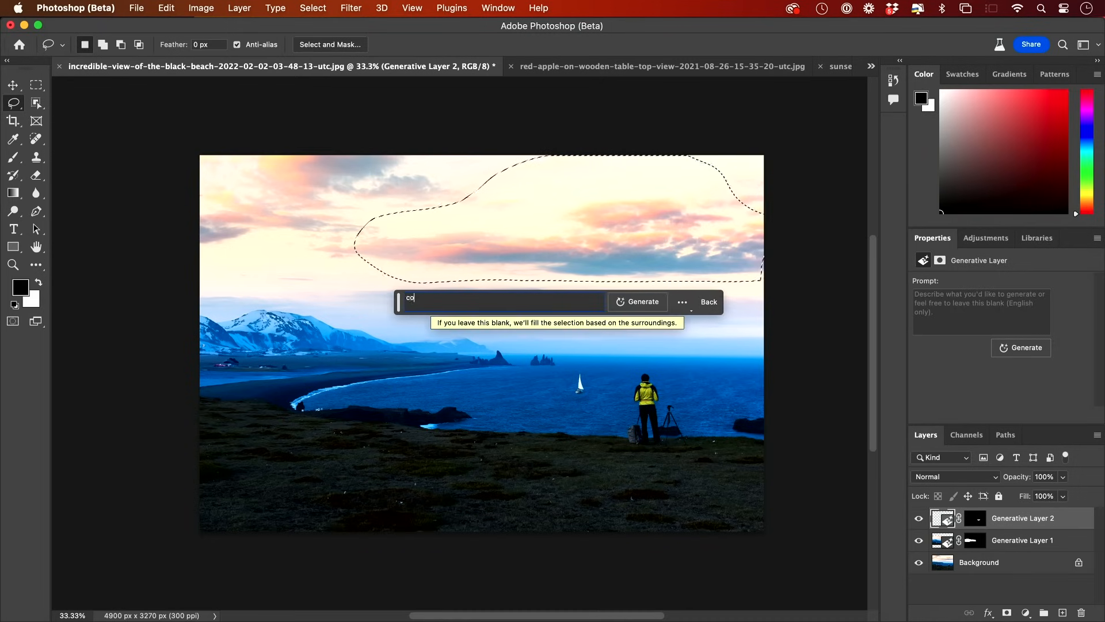
{"action": "type", "text": "louds"}
{"action": "left_click", "coordinate": [640, 302]}
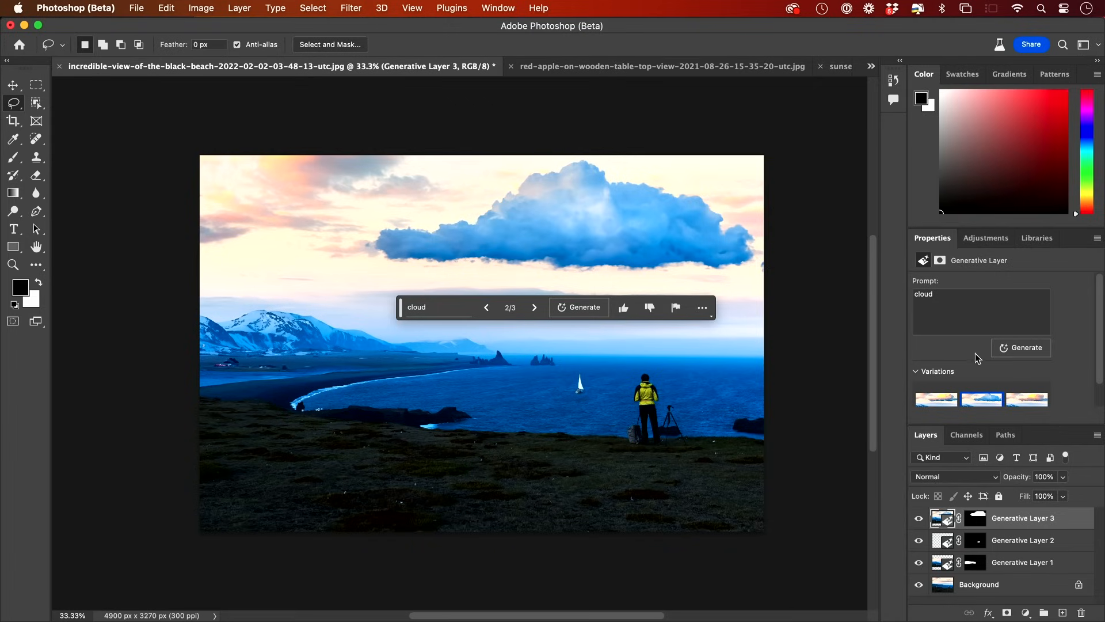
{"action": "scroll", "coordinate": [980, 398], "scroll_direction": "down", "scroll_amount": 1}
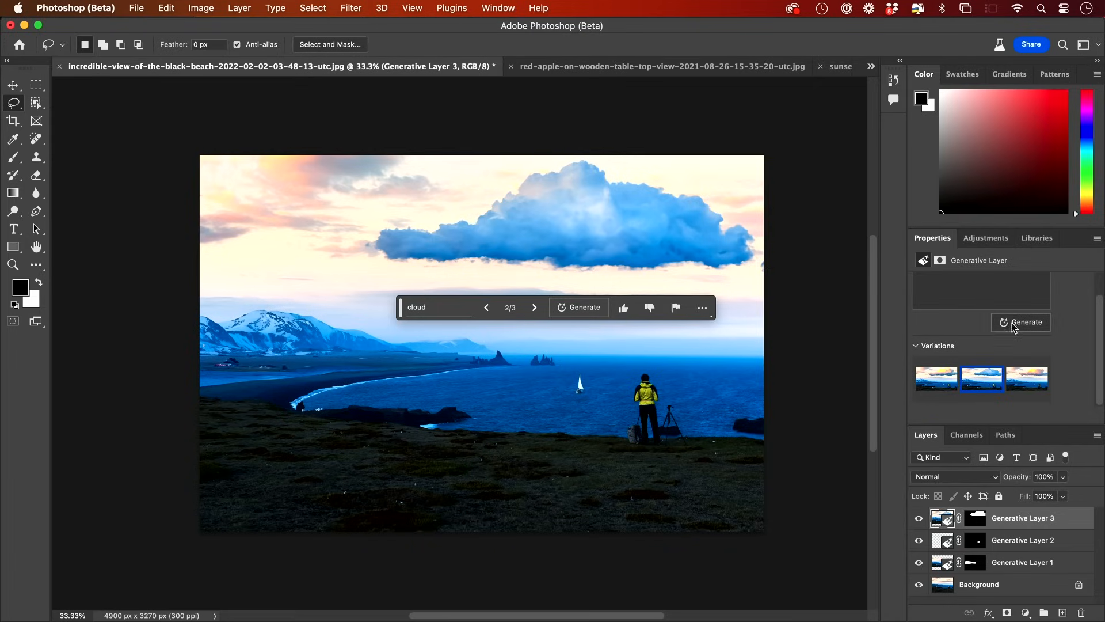
{"action": "left_click", "coordinate": [579, 307]}
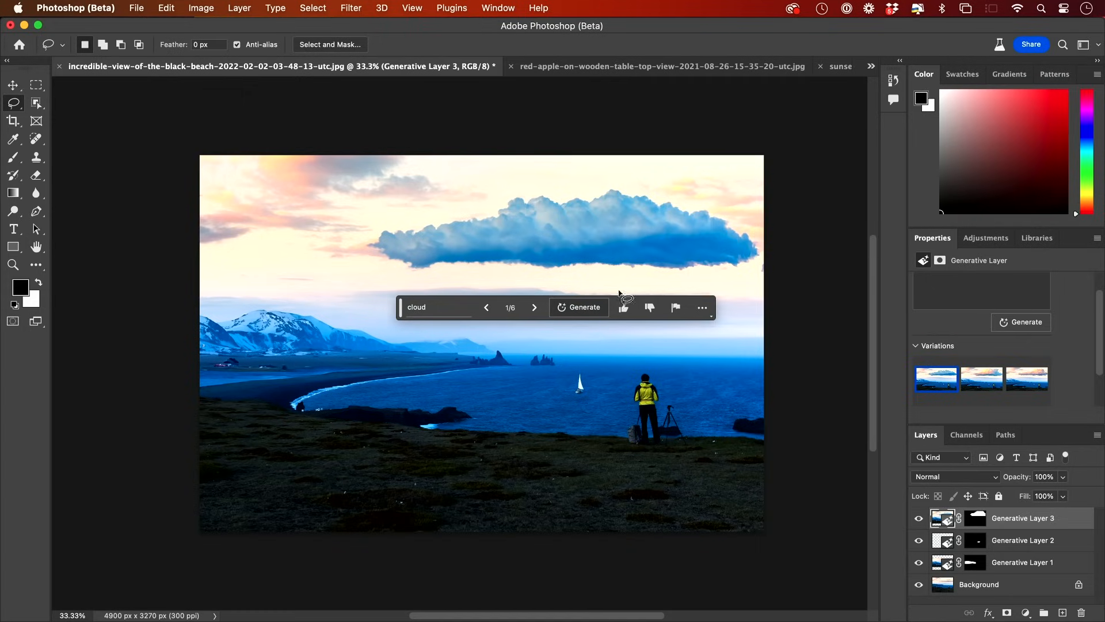
{"action": "key", "text": "ctrl+Tab"}
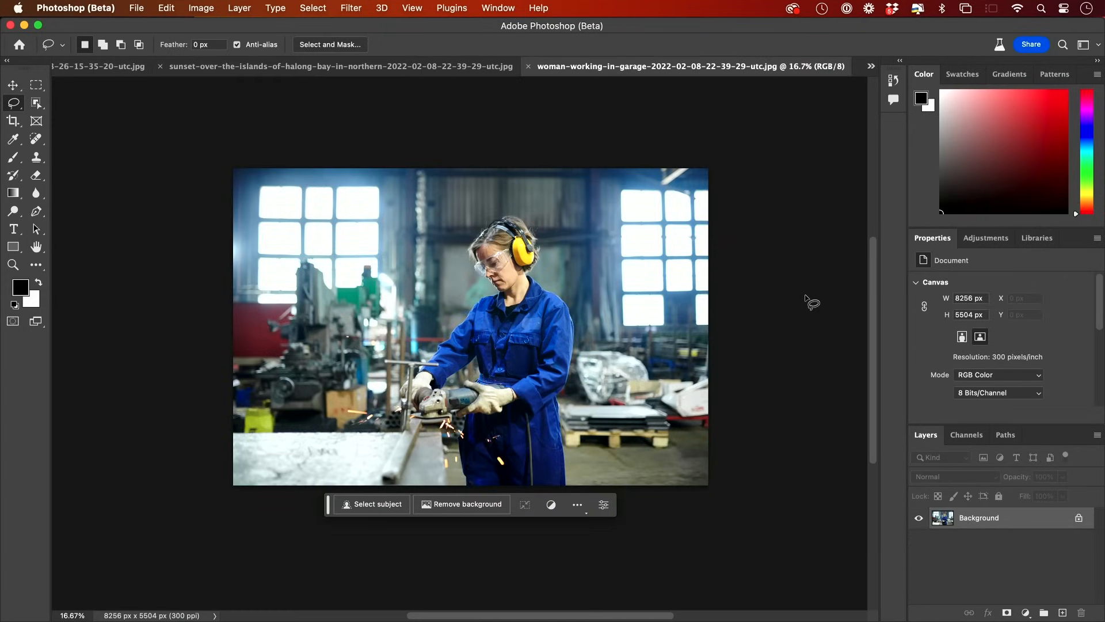
{"action": "scroll", "coordinate": [807, 298], "scroll_direction": "down", "scroll_amount": 1}
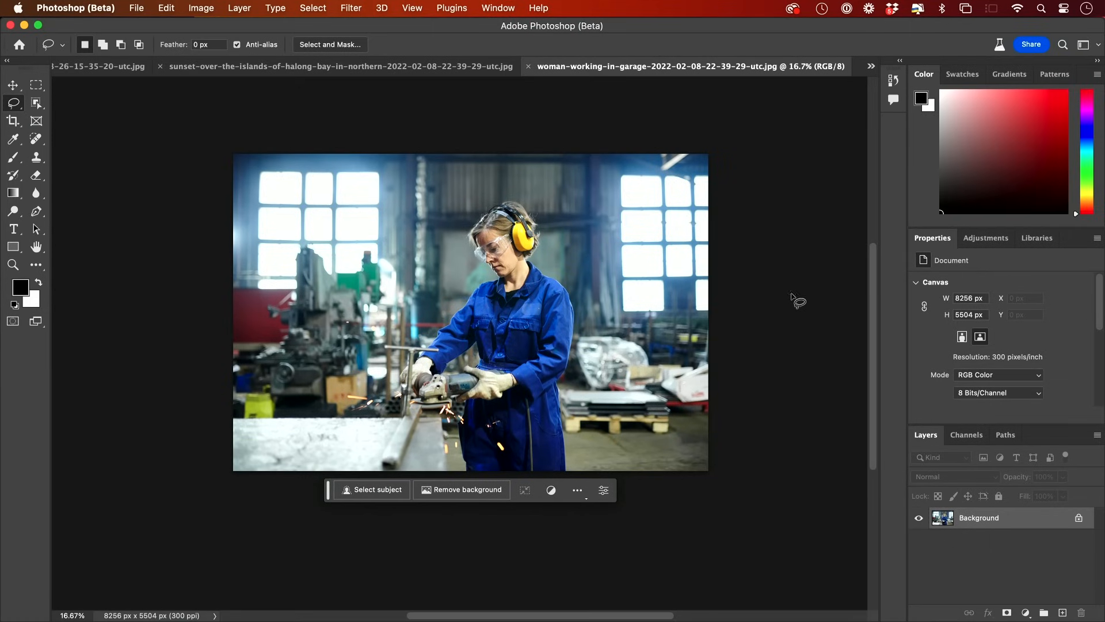
{"action": "scroll", "coordinate": [173, 185], "scroll_direction": "right", "scroll_amount": 1}
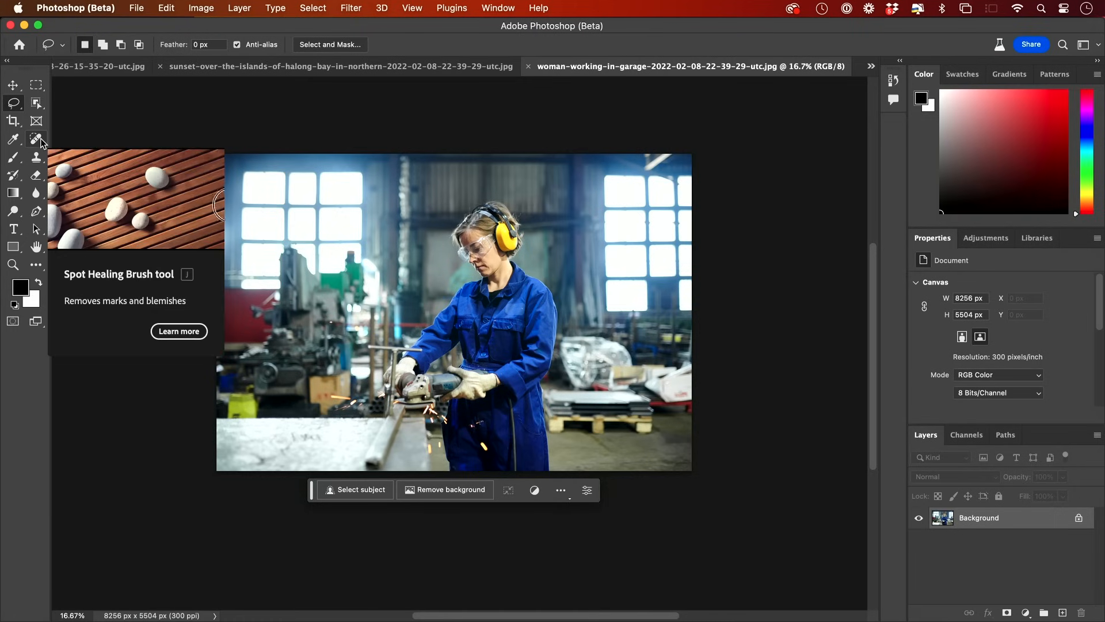
Crop the garage canvas downward to 9660 px tall, leaving white space below the woman
{"action": "key", "text": "c"}
{"action": "left_click_drag", "start_coordinate": [606, 474], "coordinate": [609, 596]}
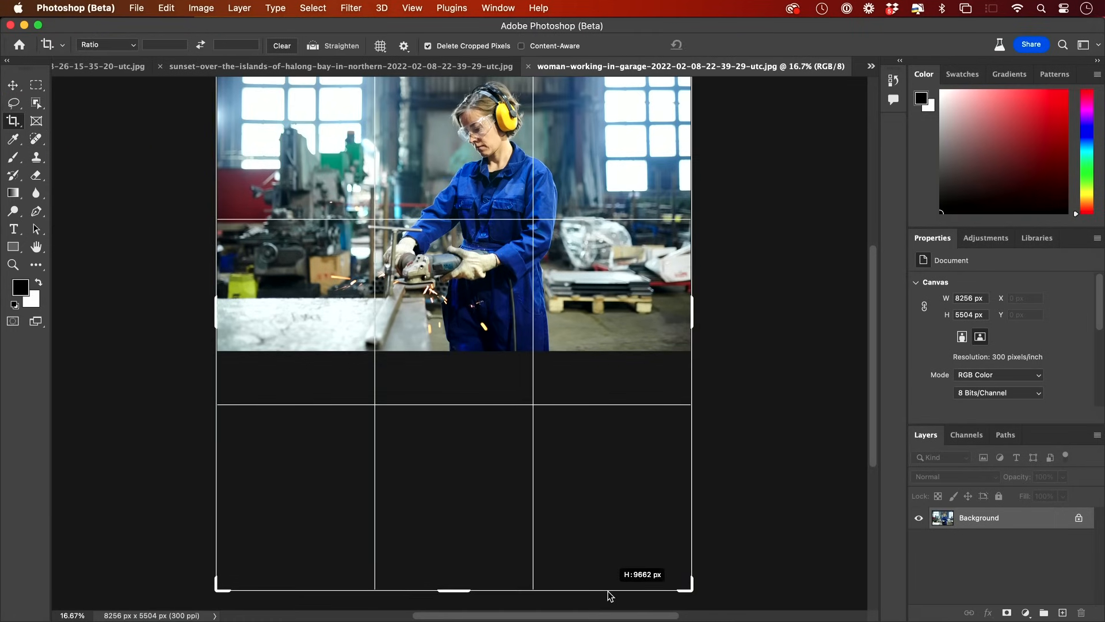
{"action": "key", "text": "Return"}
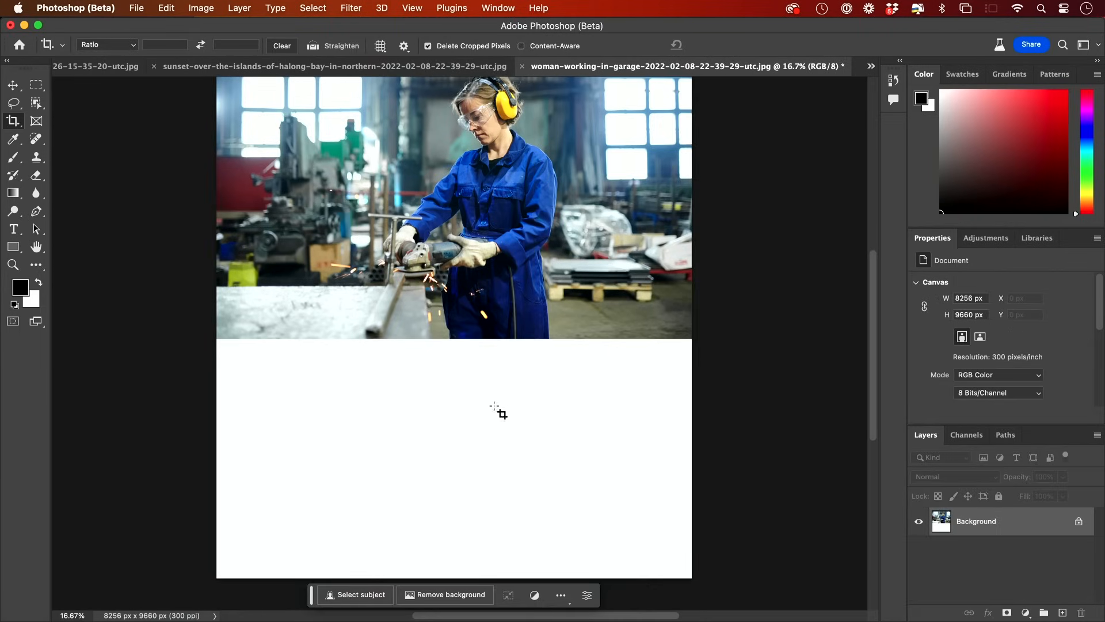
{"action": "left_click", "coordinate": [38, 85]}
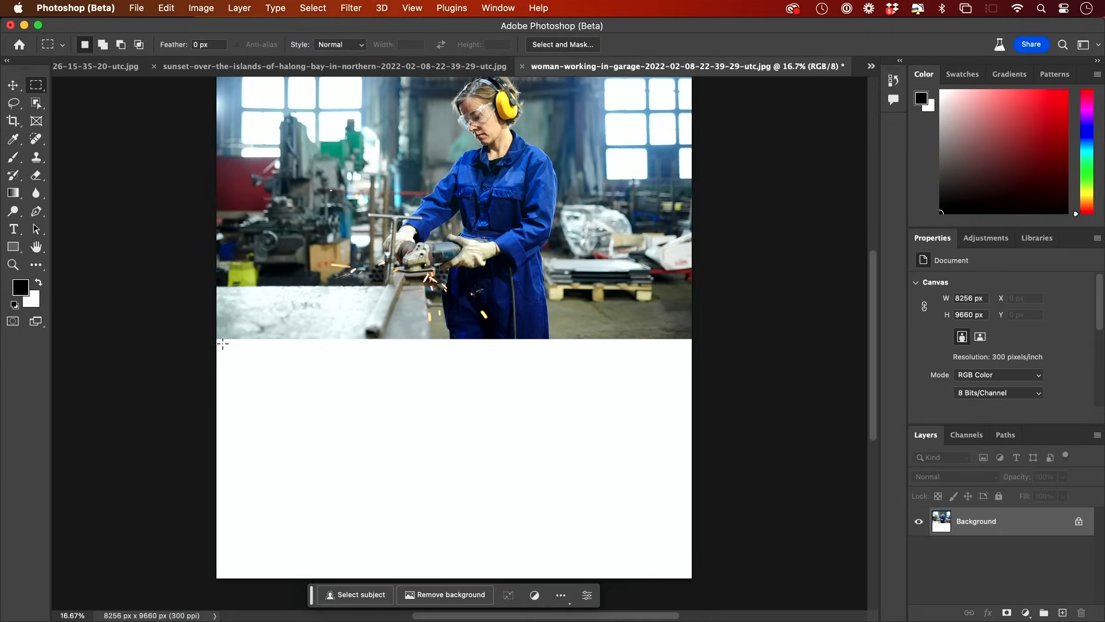
Select the white extension and generatively fill it with floor, workbench and the woman's lower legs
{"action": "left_click_drag", "start_coordinate": [217, 336], "coordinate": [733, 590]}
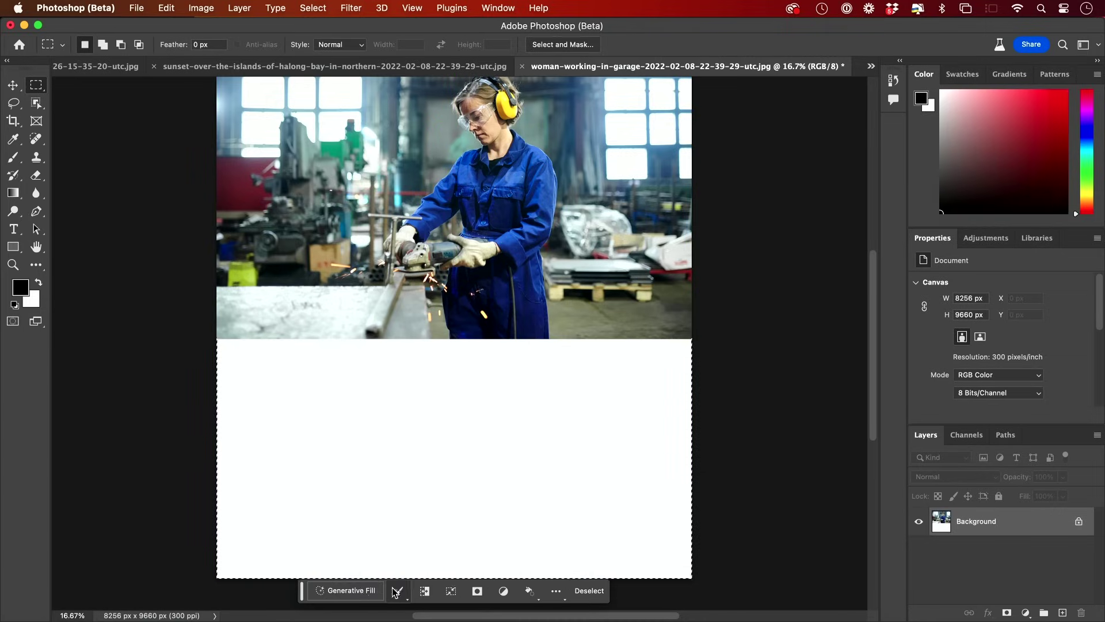
{"action": "left_click", "coordinate": [348, 590]}
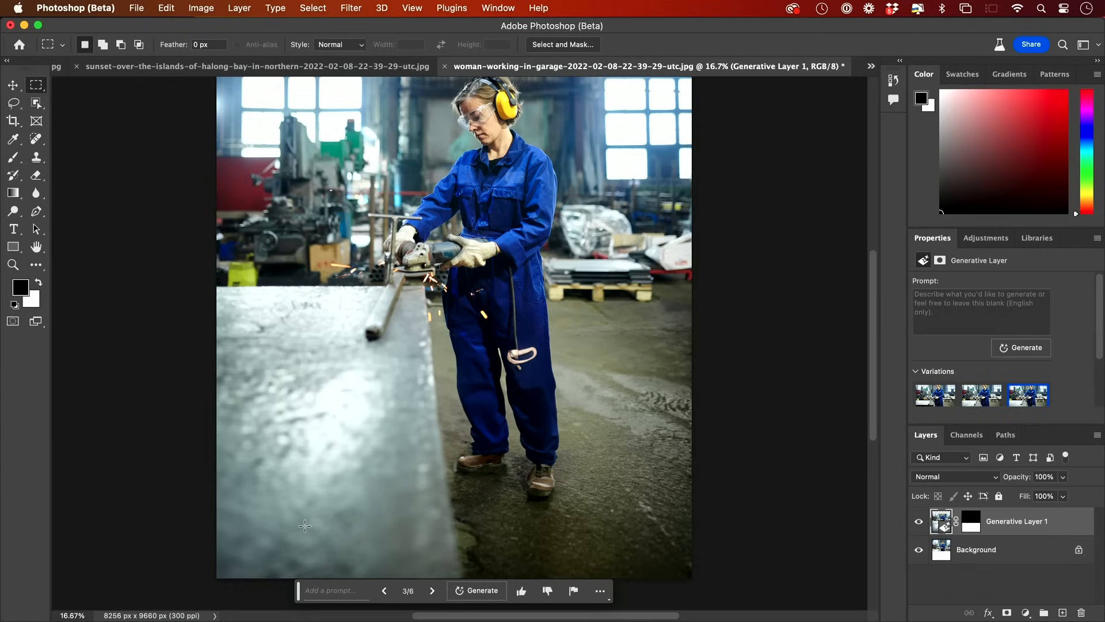
{"action": "key", "text": "l"}
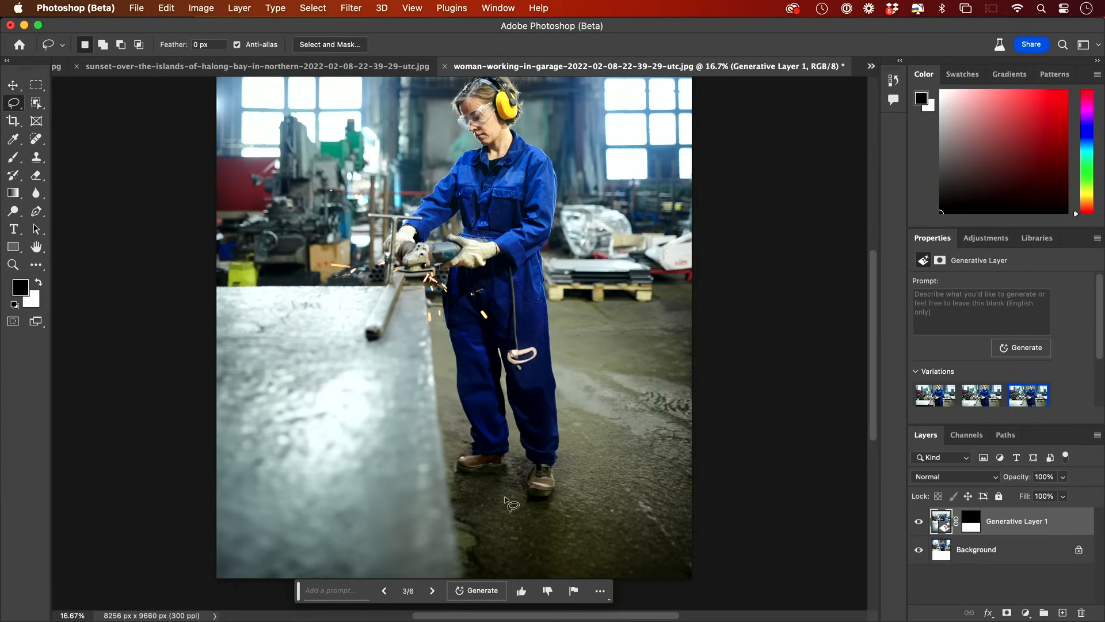
Lasso the feet, generate 'work boots', then hide Generative Layer 2 to compare with the original shoes
{"action": "mouse_move", "coordinate": [516, 498]}
{"action": "left_mouse_down"}
{"action": "mouse_move", "coordinate": [449, 474]}
{"action": "mouse_move", "coordinate": [508, 506]}
{"action": "mouse_move", "coordinate": [501, 499]}
{"action": "left_mouse_up"}
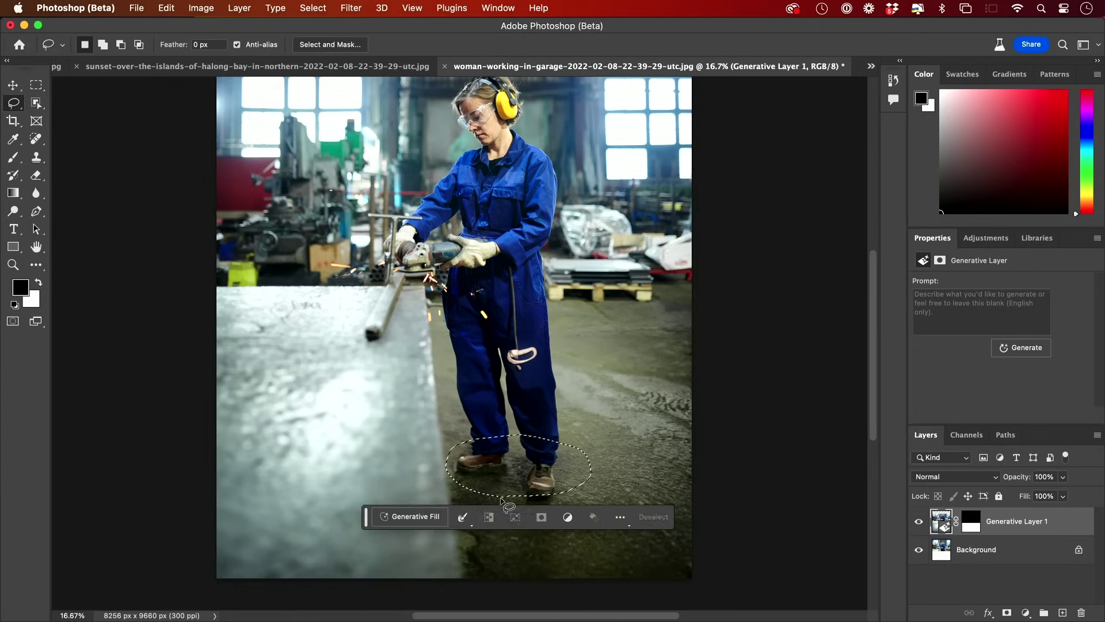
{"action": "left_click", "coordinate": [423, 519]}
{"action": "type", "text": "work boots"}
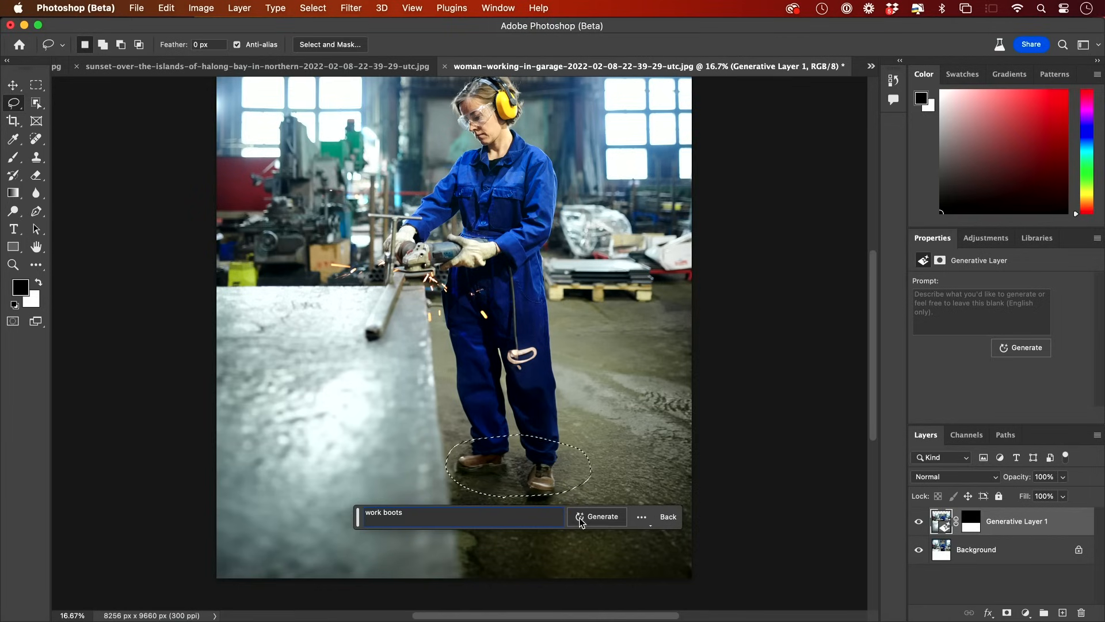
{"action": "left_click", "coordinate": [602, 516]}
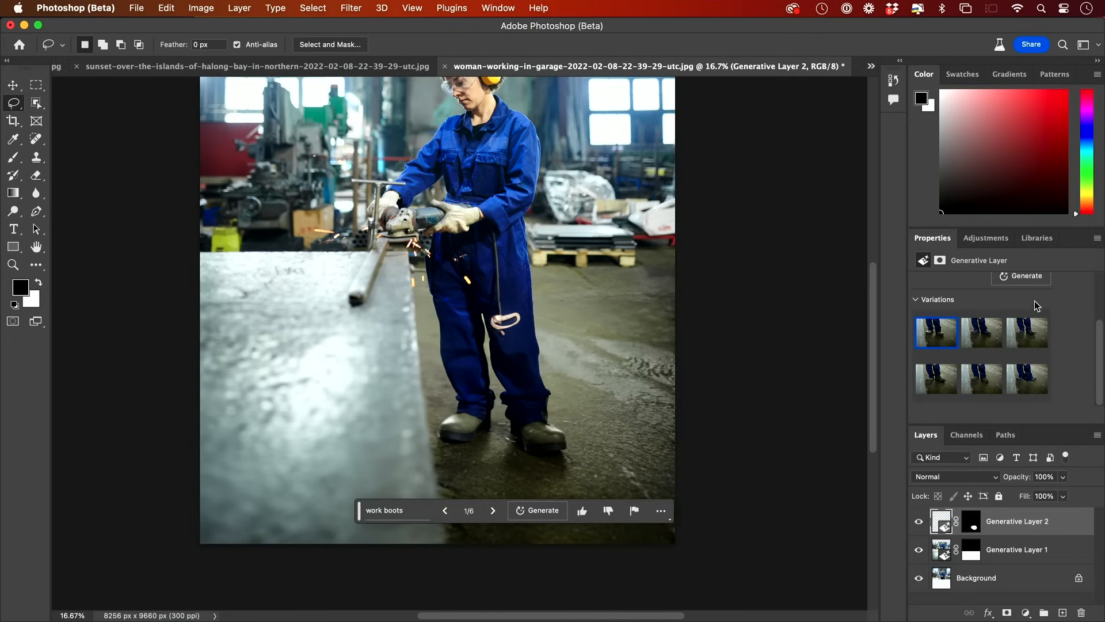
{"action": "mouse_move", "coordinate": [982, 333]}
{"action": "scroll", "coordinate": [920, 524], "scroll_direction": "up", "scroll_amount": 2}
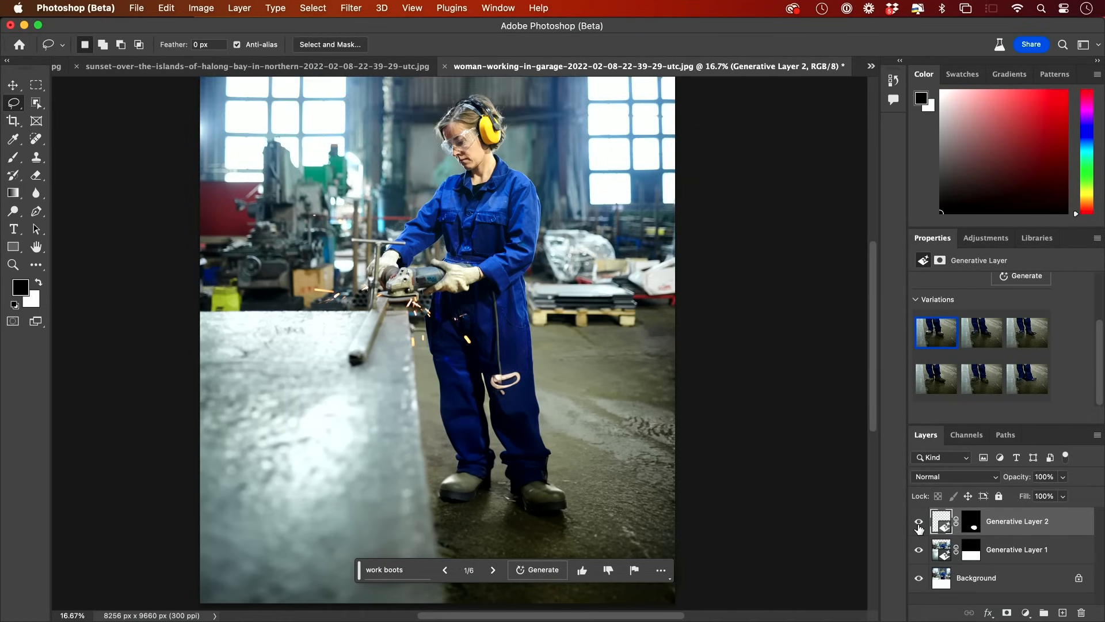
{"action": "left_click", "coordinate": [919, 522]}
{"action": "scroll", "coordinate": [816, 470], "scroll_direction": "down", "scroll_amount": 1}
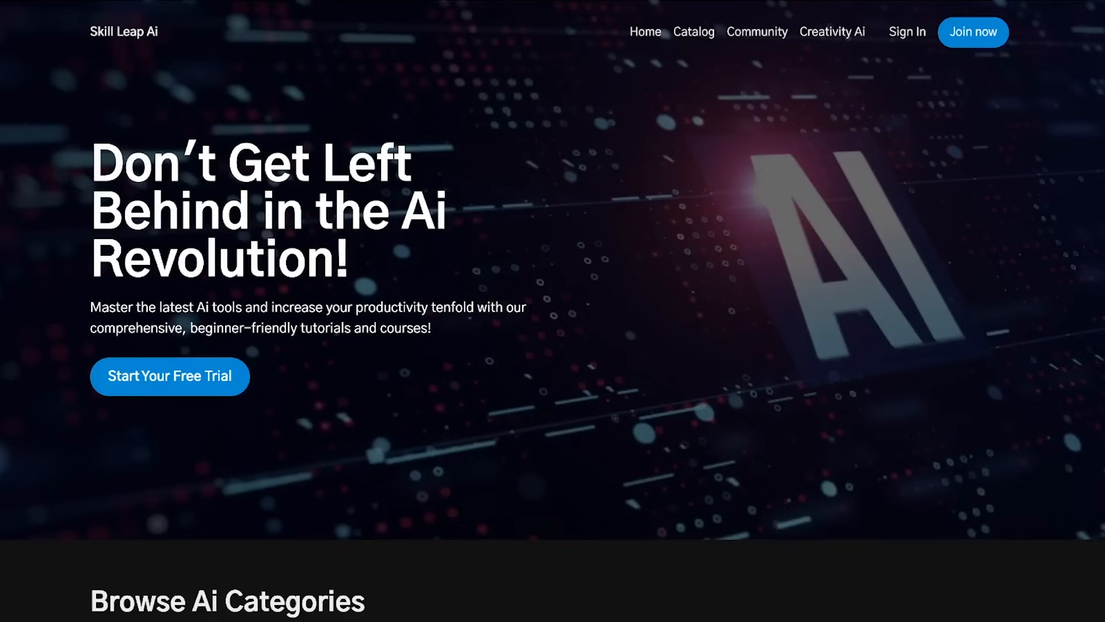
{"action": "scroll", "coordinate": [554, 346], "scroll_direction": "down", "scroll_amount": 5}
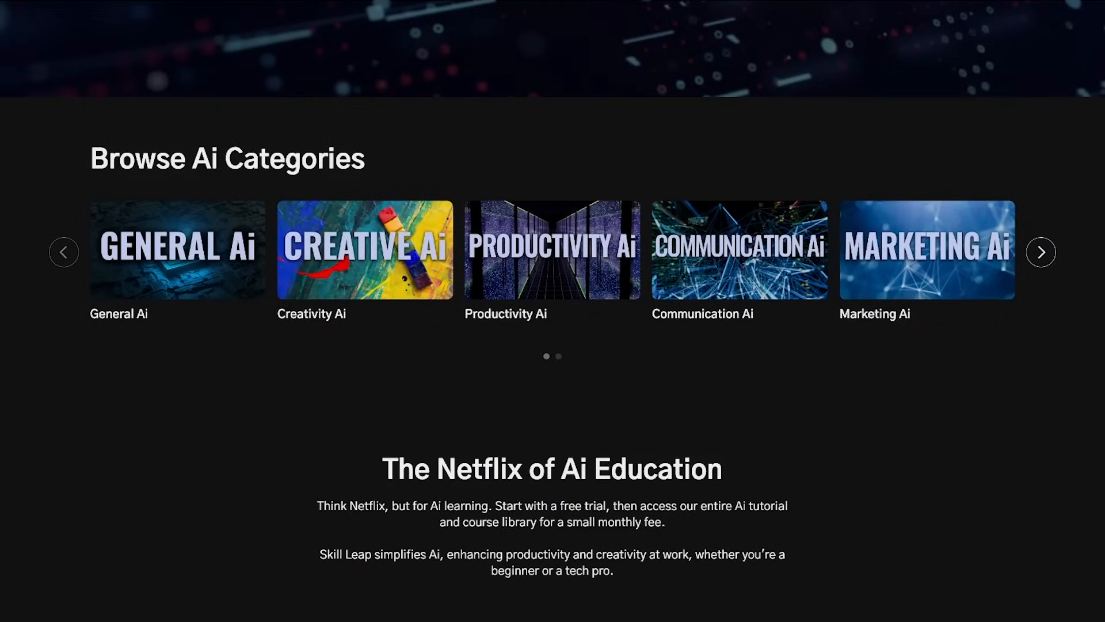
Open the Skill Leap AI catalog and browse the Latest AI Tools and Complete AI Courses rows
{"action": "key", "text": "Return"}
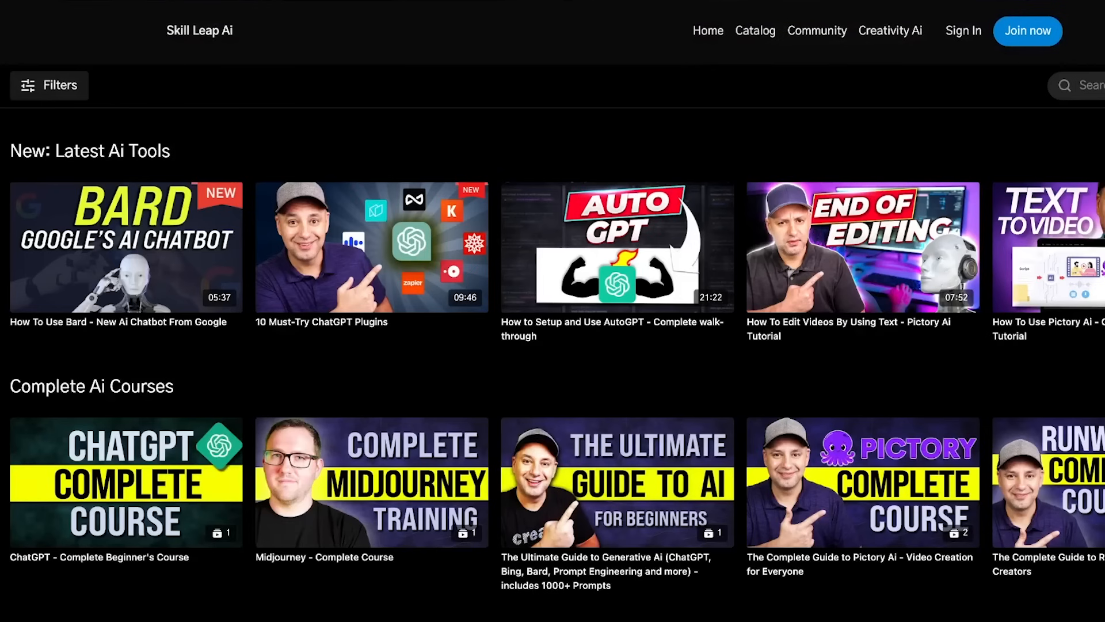
{"action": "scroll", "coordinate": [553, 346], "scroll_direction": "down", "scroll_amount": 3}
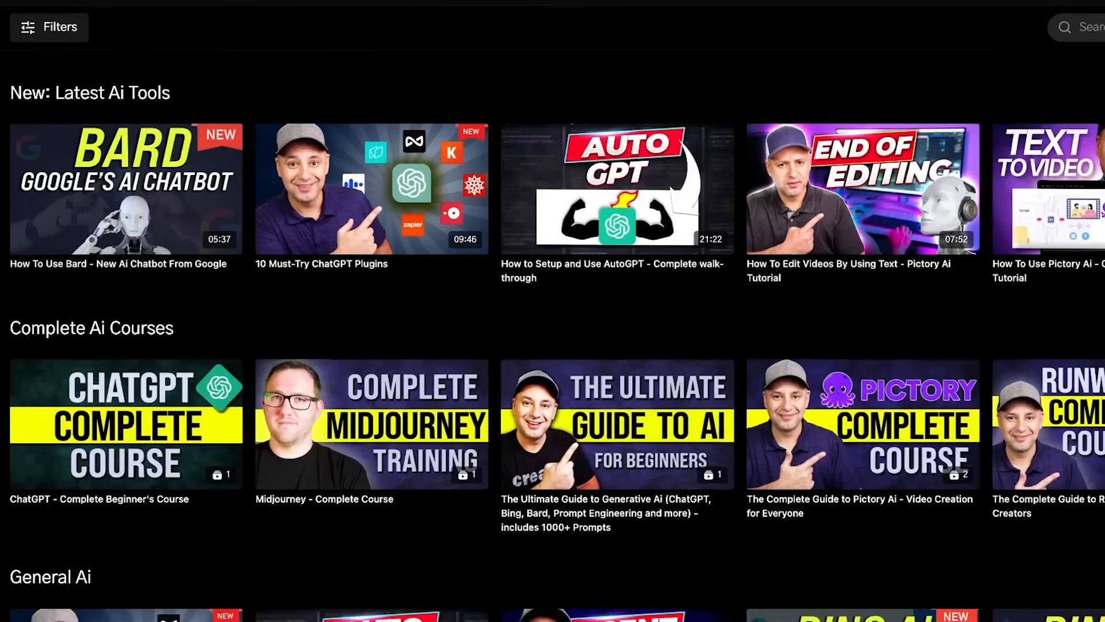
{"action": "scroll", "coordinate": [553, 346], "scroll_direction": "down", "scroll_amount": 3}
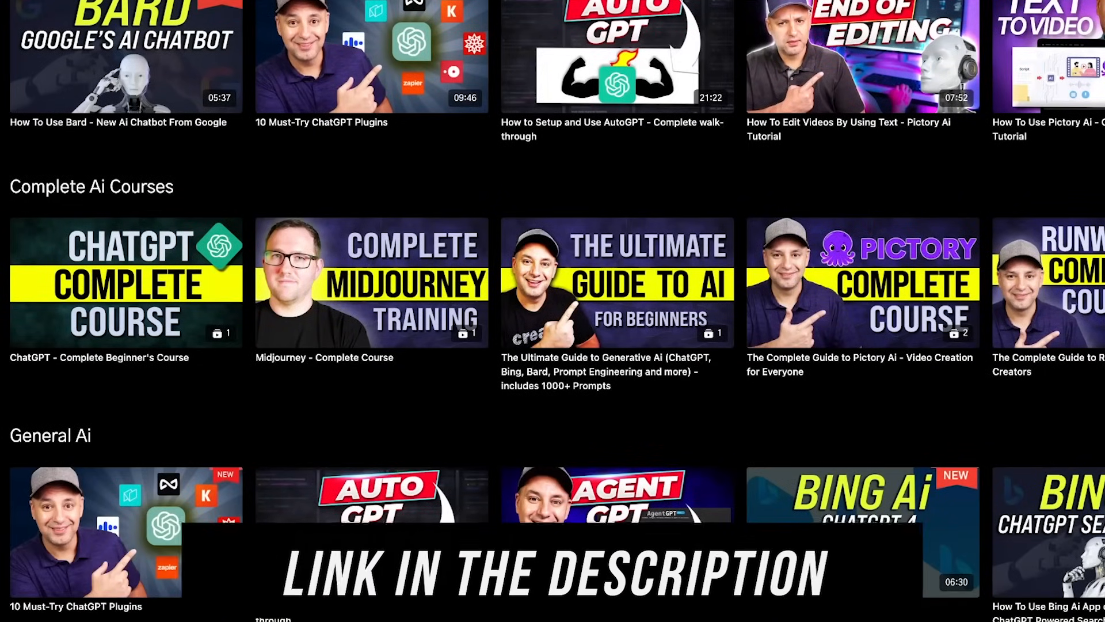
{"action": "scroll", "coordinate": [748, 288], "scroll_direction": "down", "scroll_amount": 3}
{"action": "scroll", "coordinate": [552, 346], "scroll_direction": "down", "scroll_amount": 3}
{"action": "scroll", "coordinate": [552, 345], "scroll_direction": "down", "scroll_amount": 2}
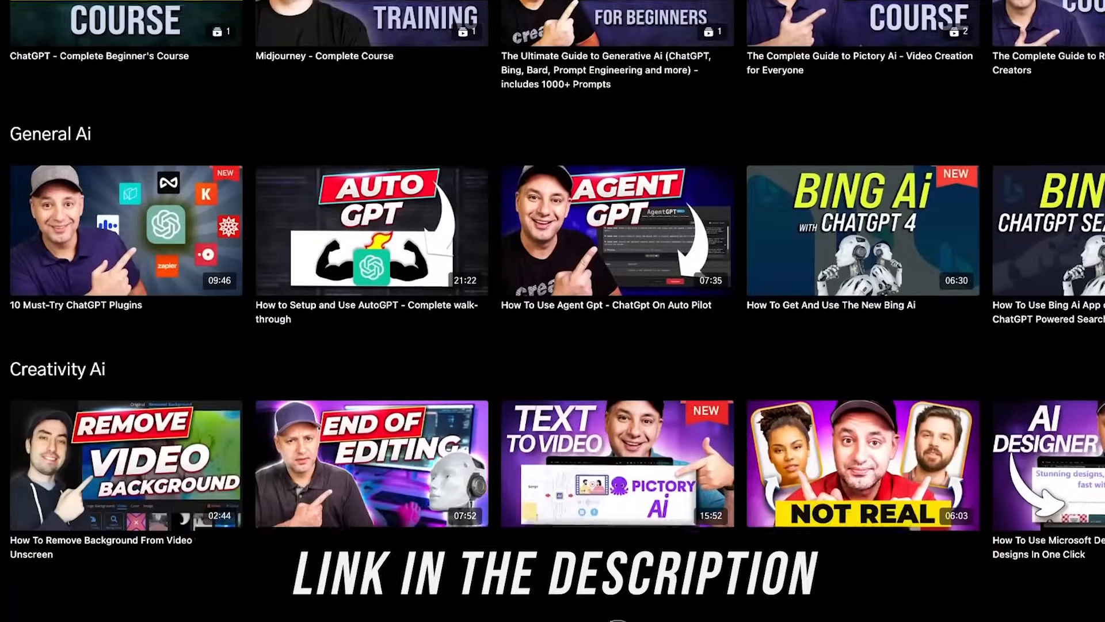